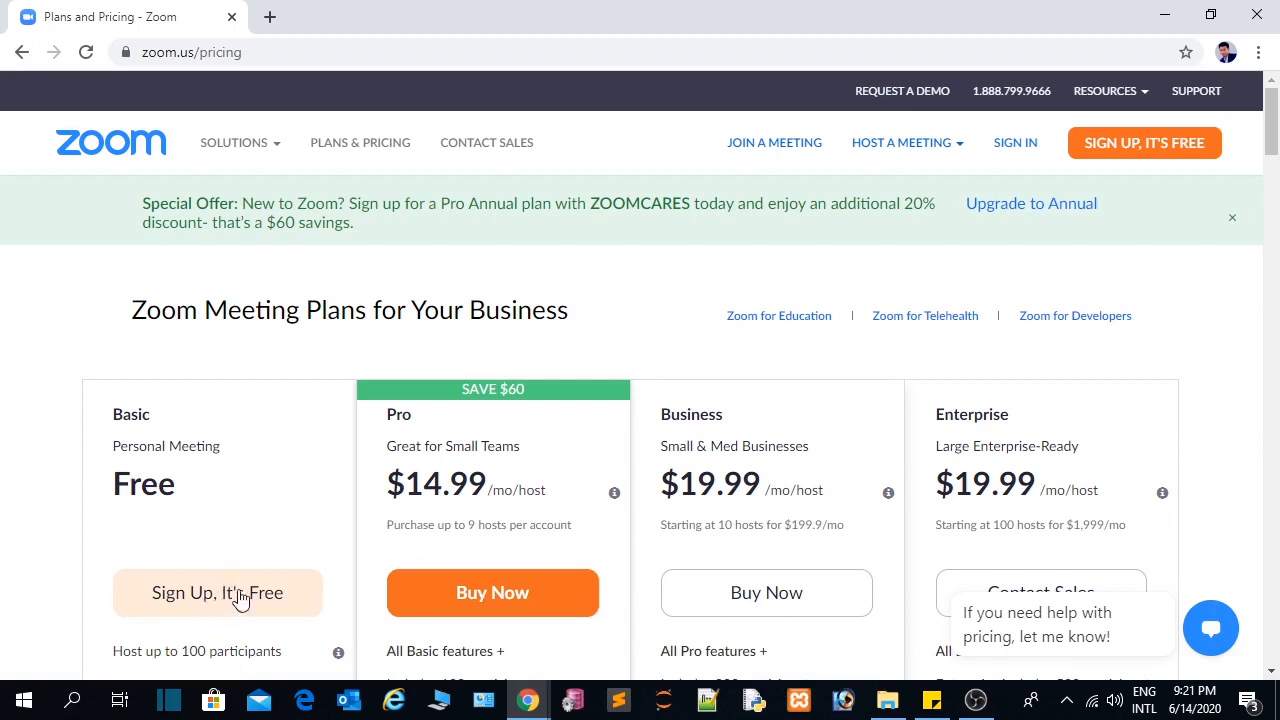
# - Start the free sign-up and submit a date of birth for the age verification
pyautogui.click(1101, 155)
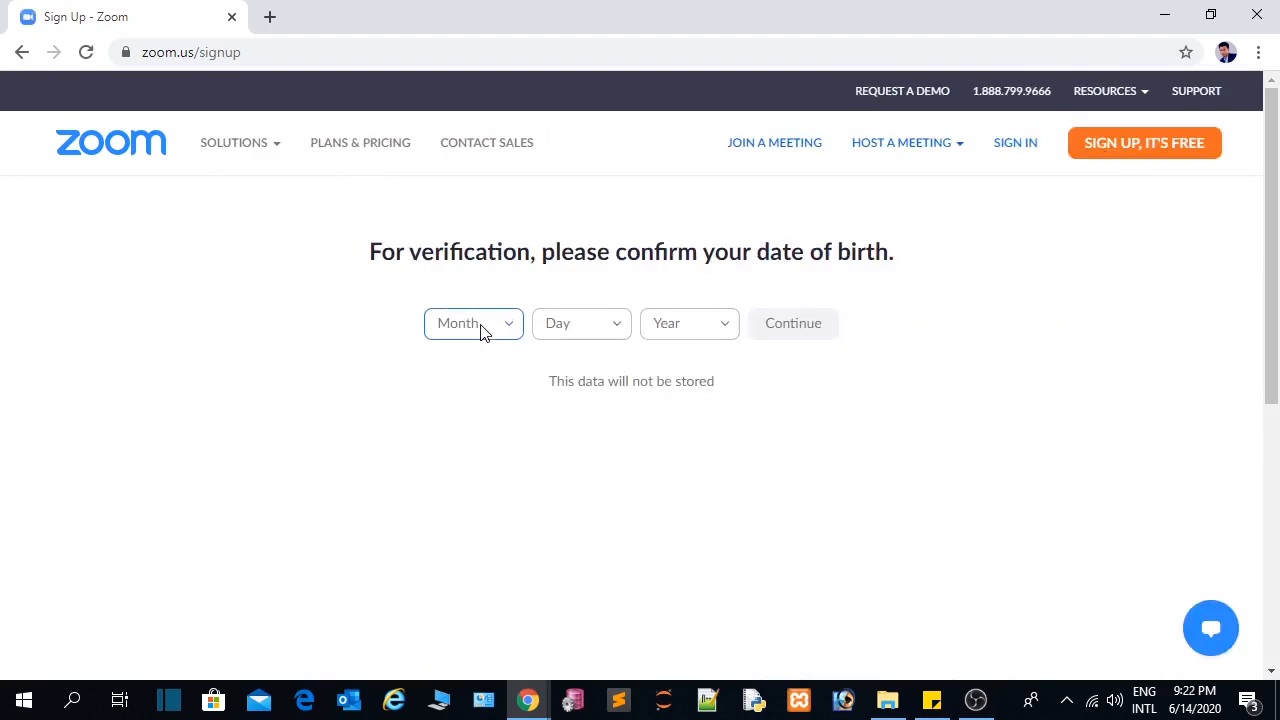
pyautogui.click(511, 330)
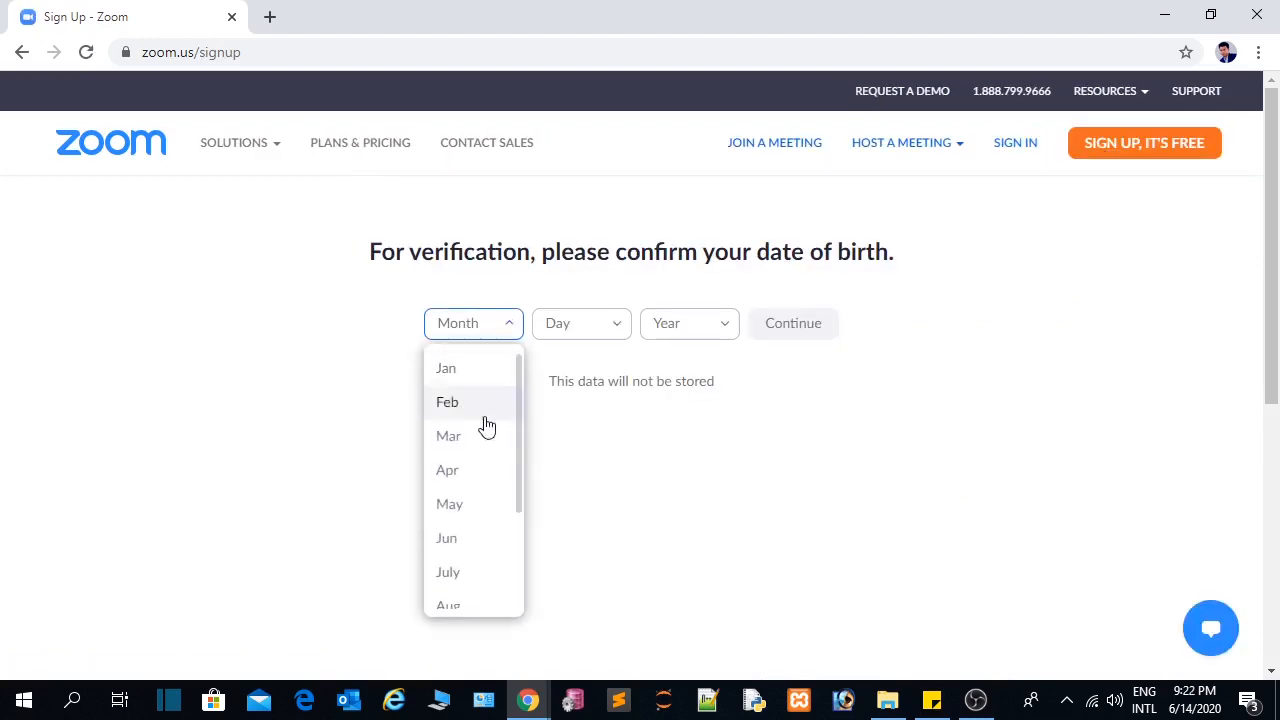
pyautogui.click(457, 437)
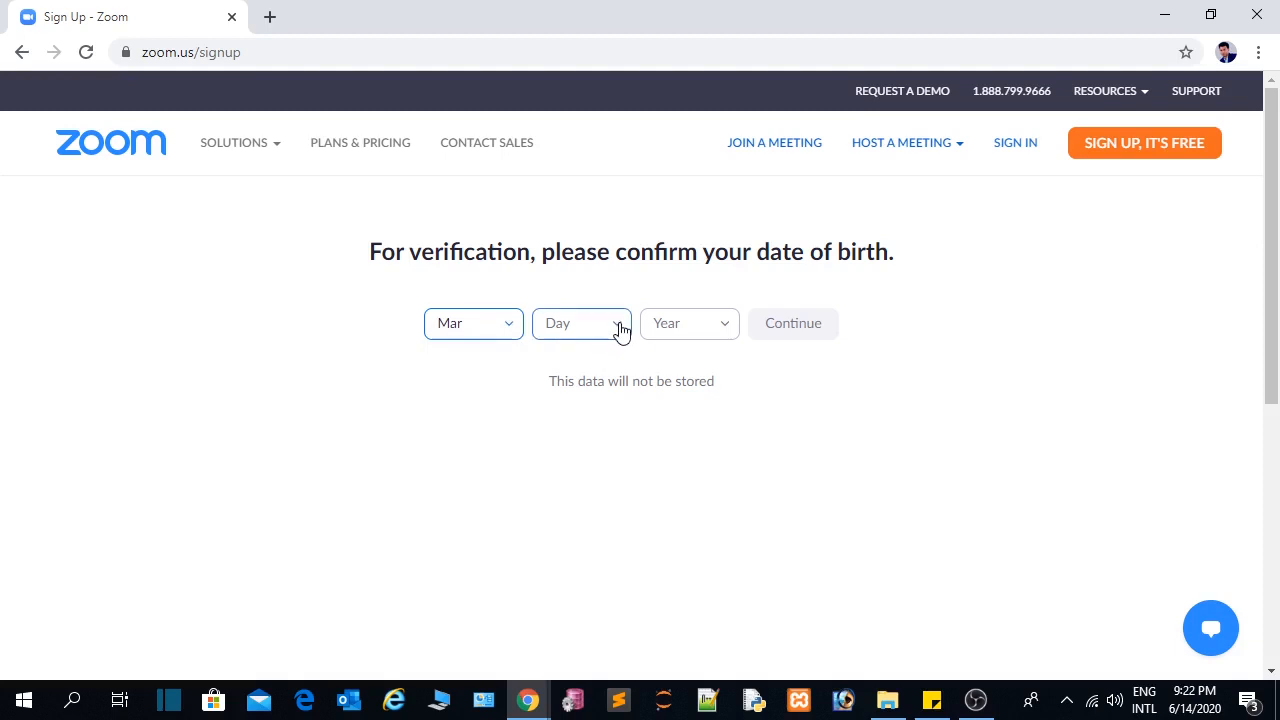
pyautogui.click(617, 327)
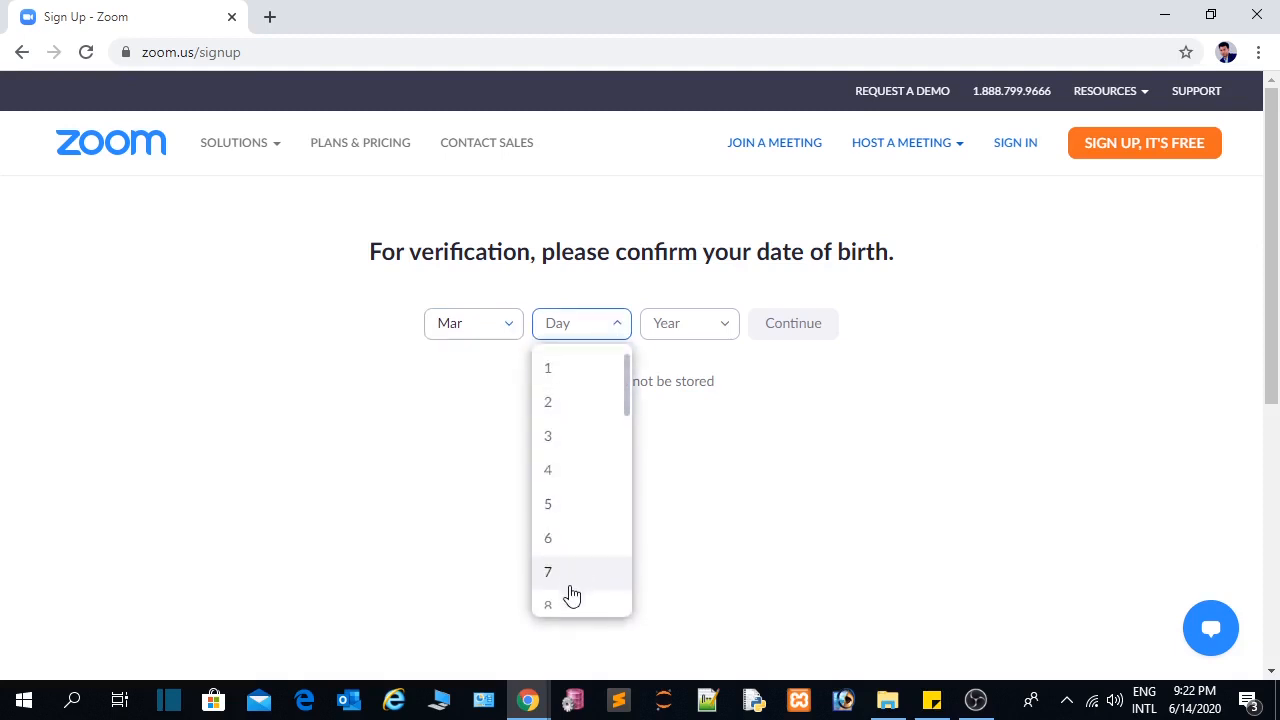
pyautogui.moveTo(629, 406); pyautogui.dragTo(640, 463)
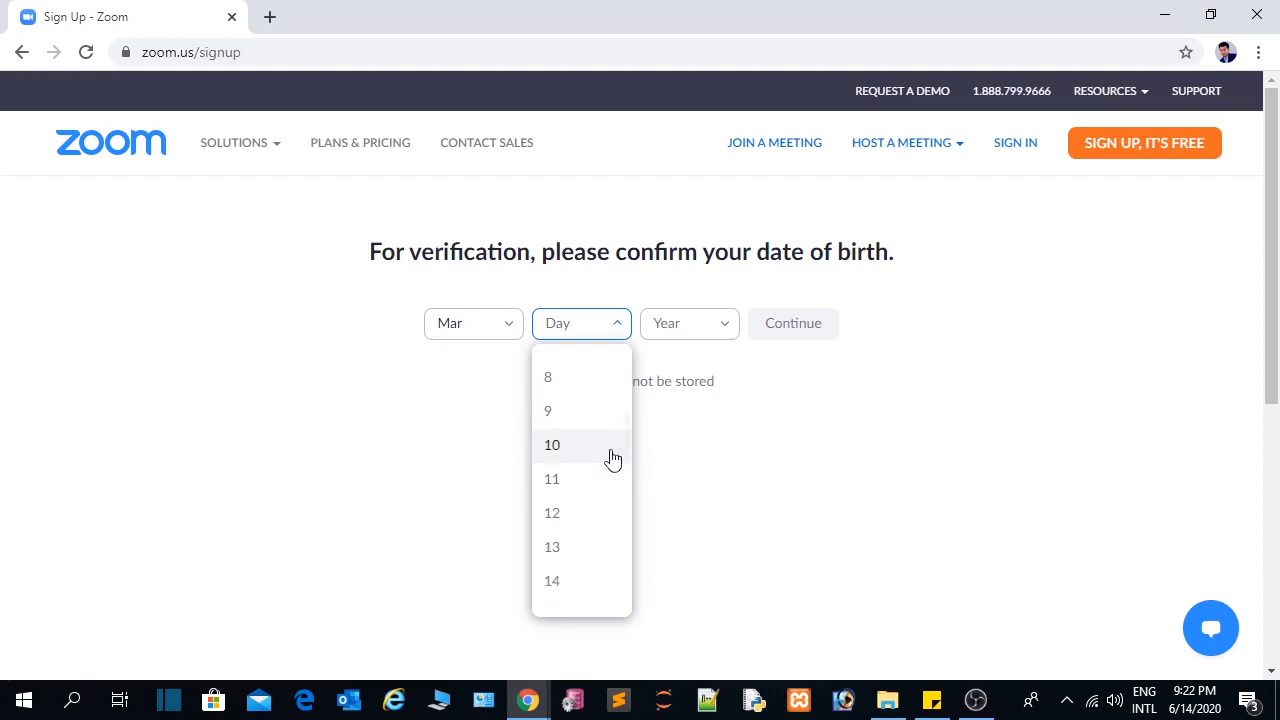
pyautogui.click(583, 451)
pyautogui.click(731, 333)
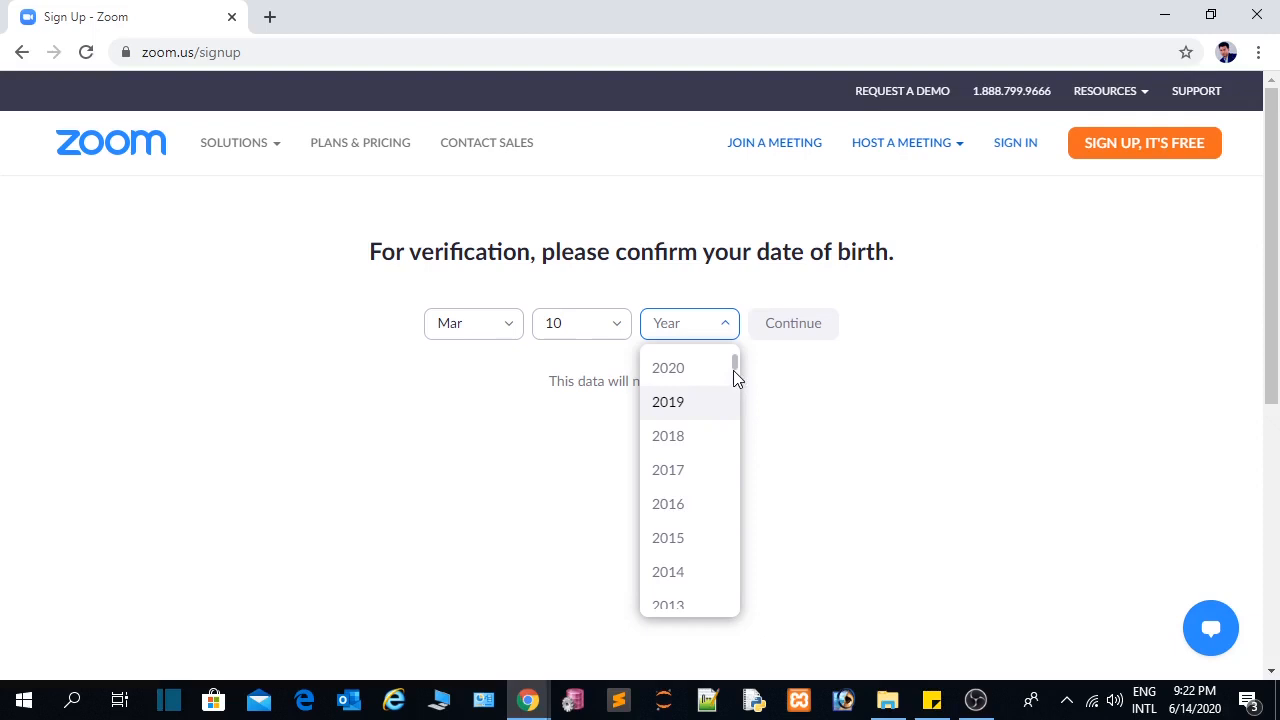
pyautogui.moveTo(735, 377); pyautogui.dragTo(736, 427)
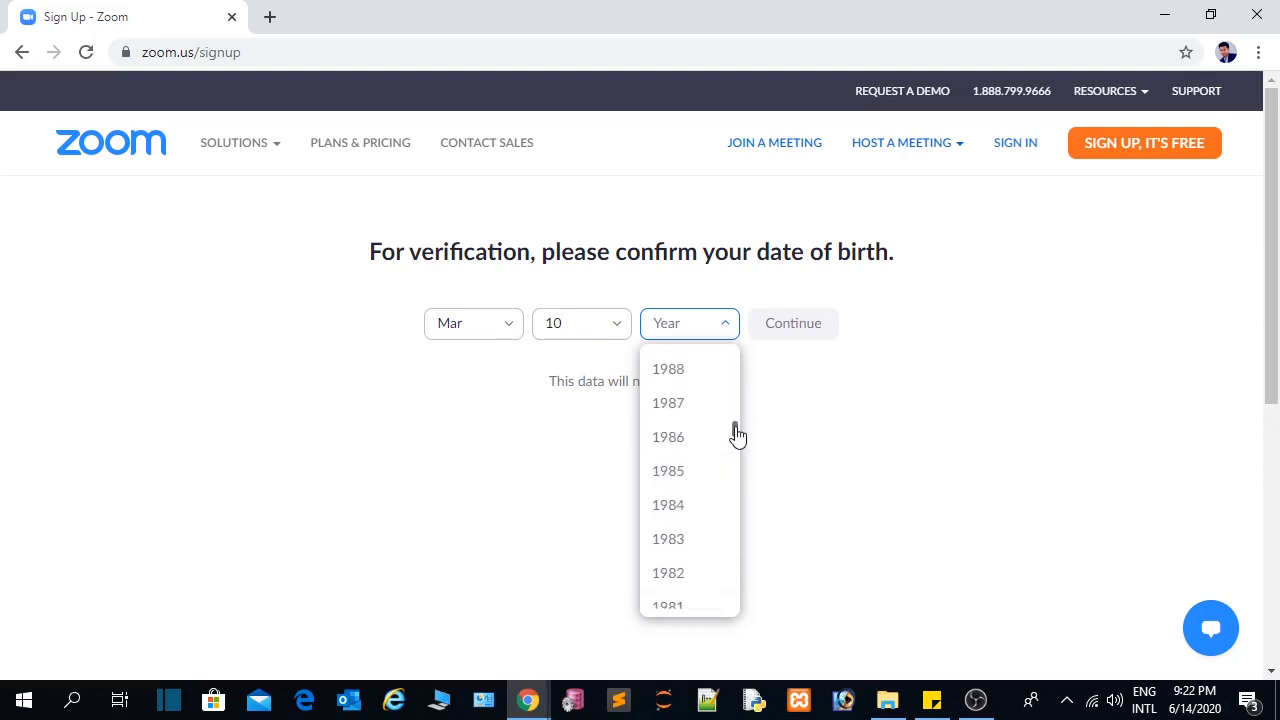
pyautogui.click(683, 376)
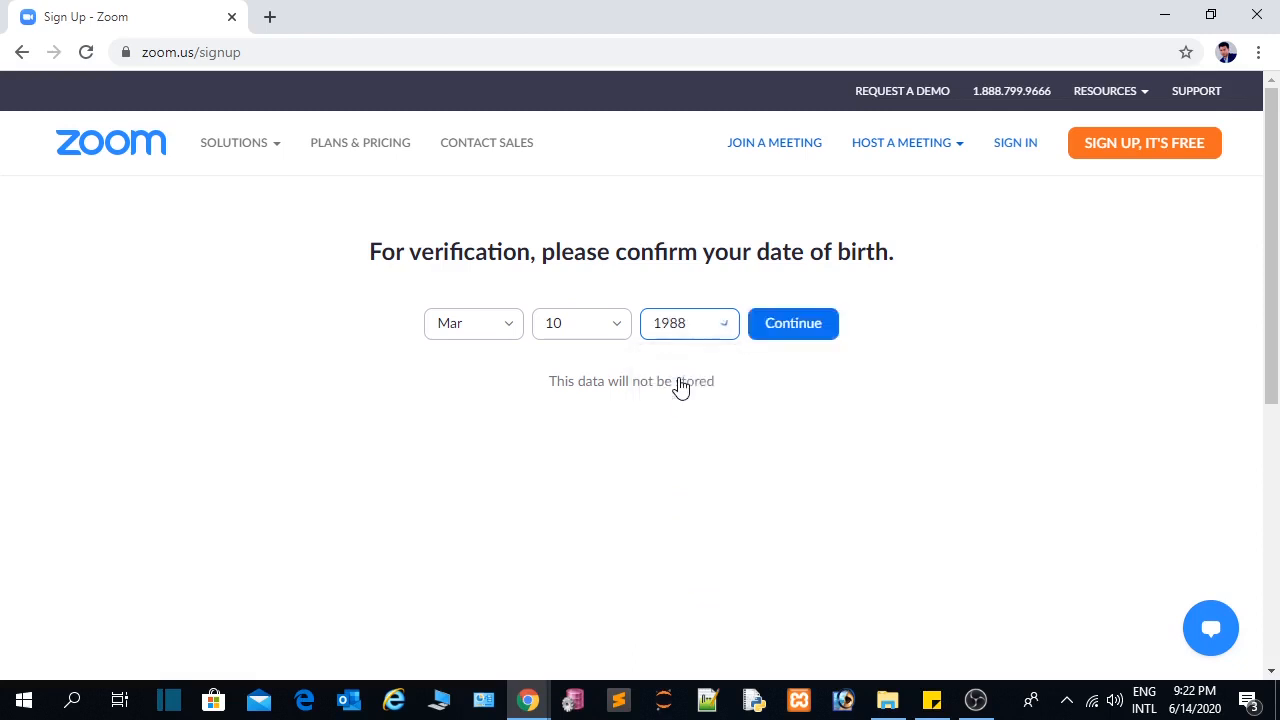
pyautogui.click(775, 331)
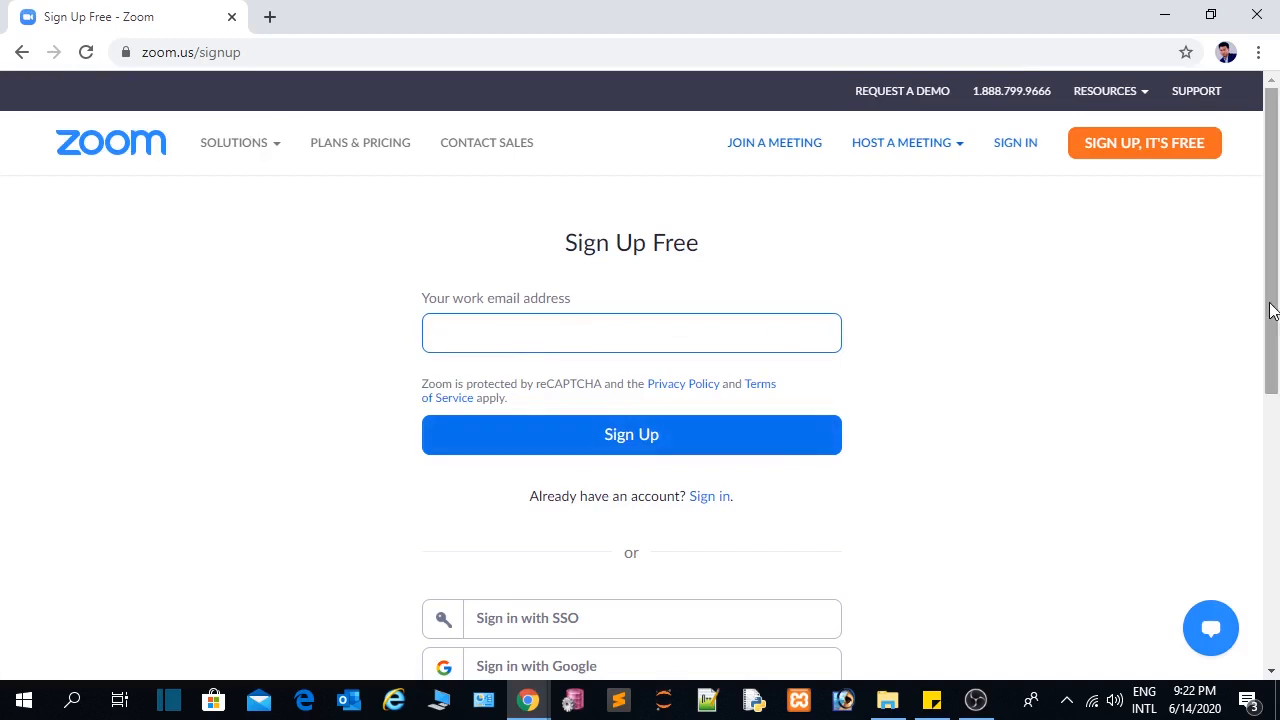
# - Choose to sign in with Google and continue to Zoom with the listed Google account
pyautogui.moveTo(1272, 328); pyautogui.dragTo(1268, 438)
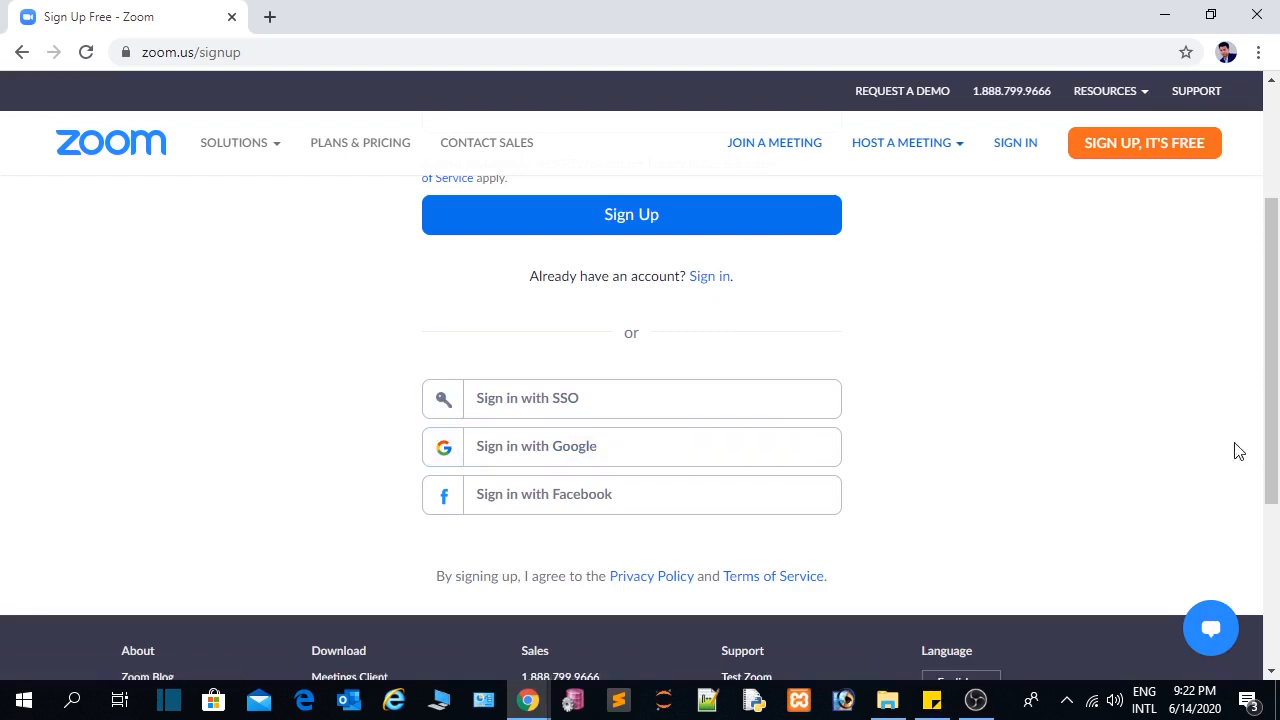
pyautogui.click(505, 454)
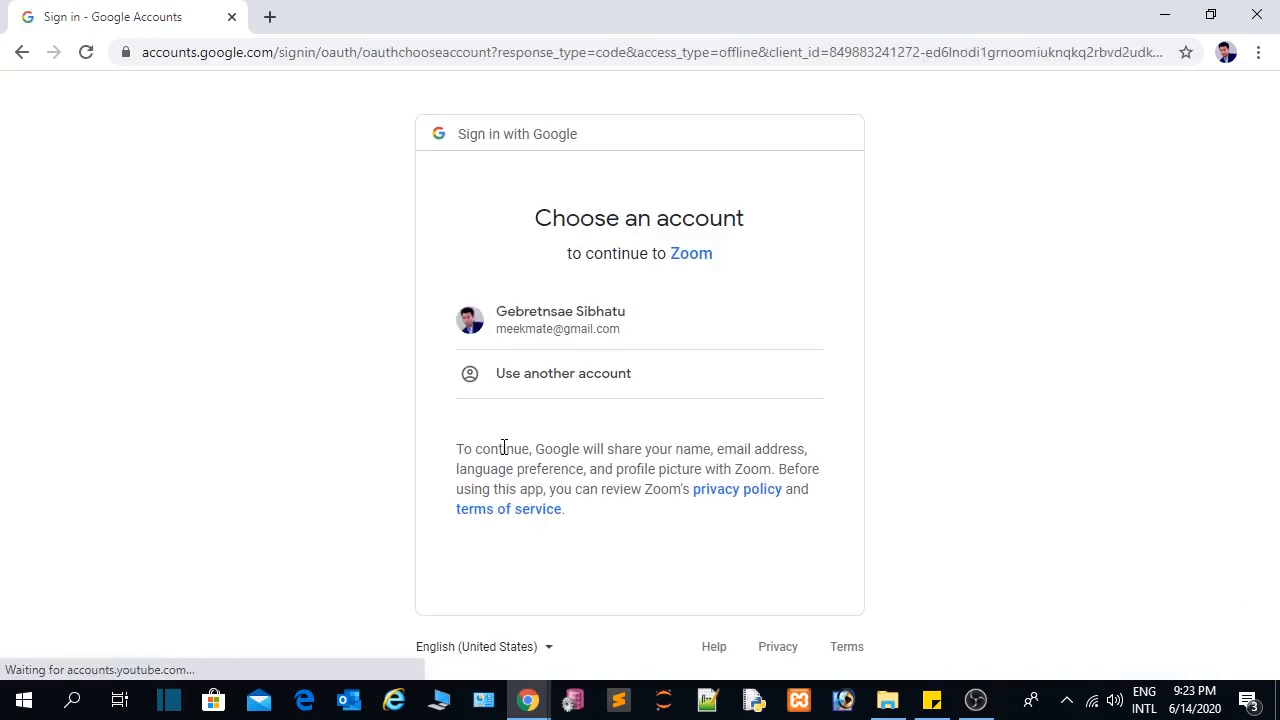
pyautogui.click(538, 317)
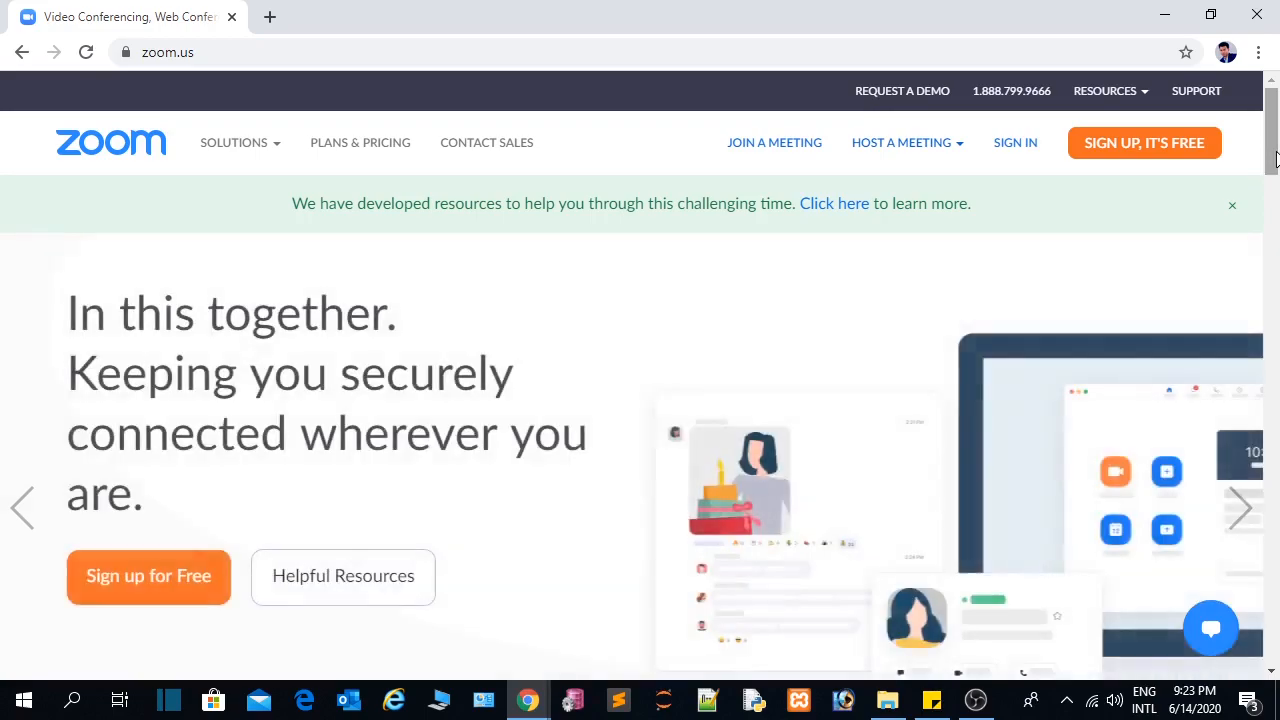
pyautogui.moveTo(1275, 158); pyautogui.dragTo(1266, 650)
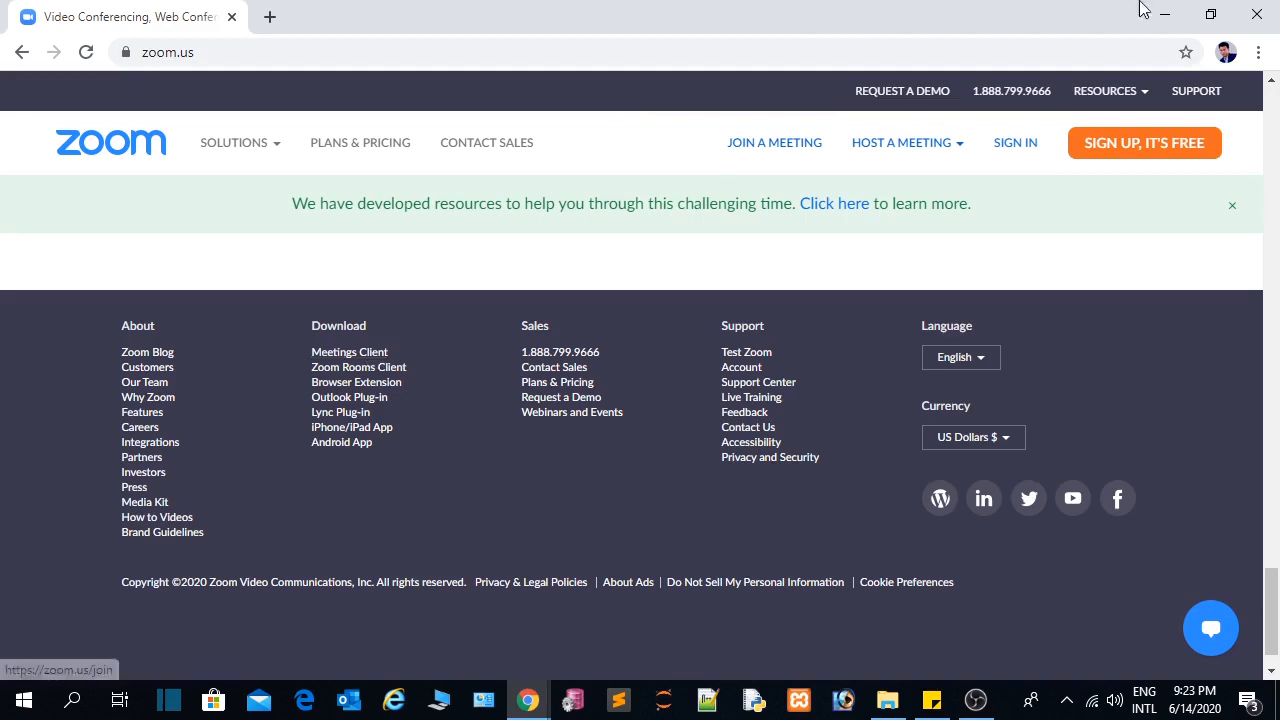
pyautogui.moveTo(1272, 614); pyautogui.dragTo(1246, 62)
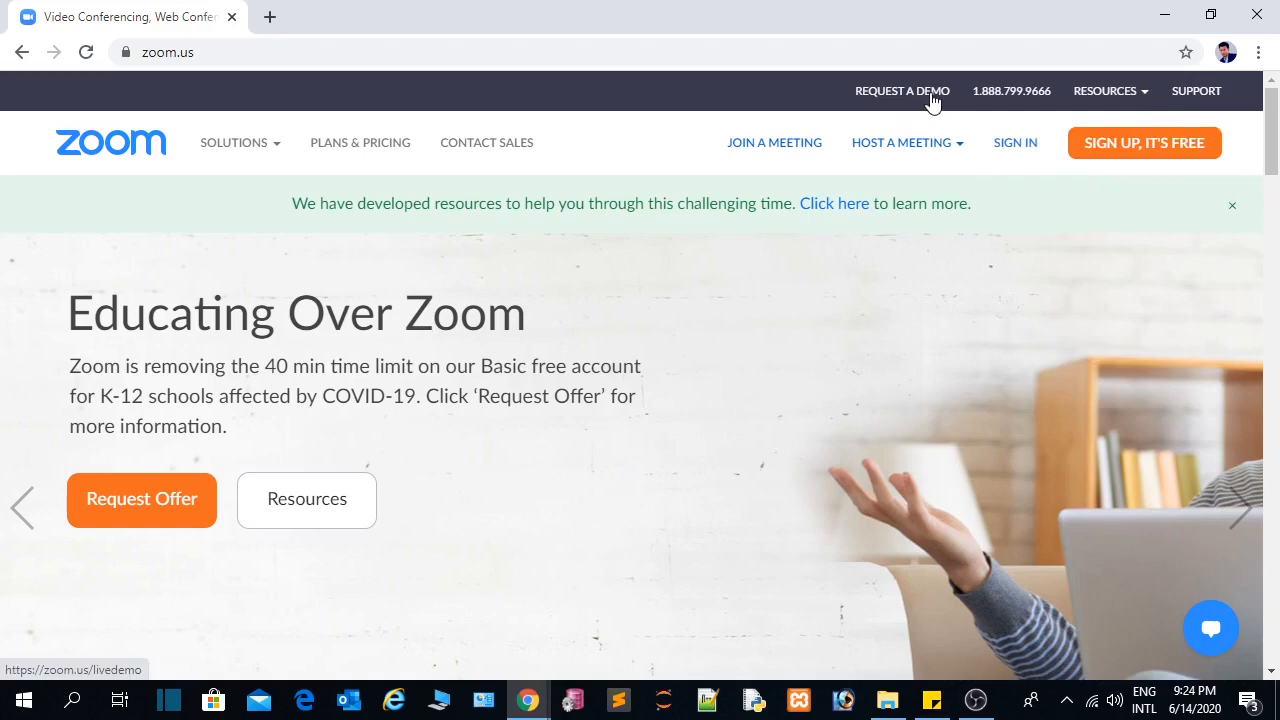
pyautogui.moveTo(955, 151)
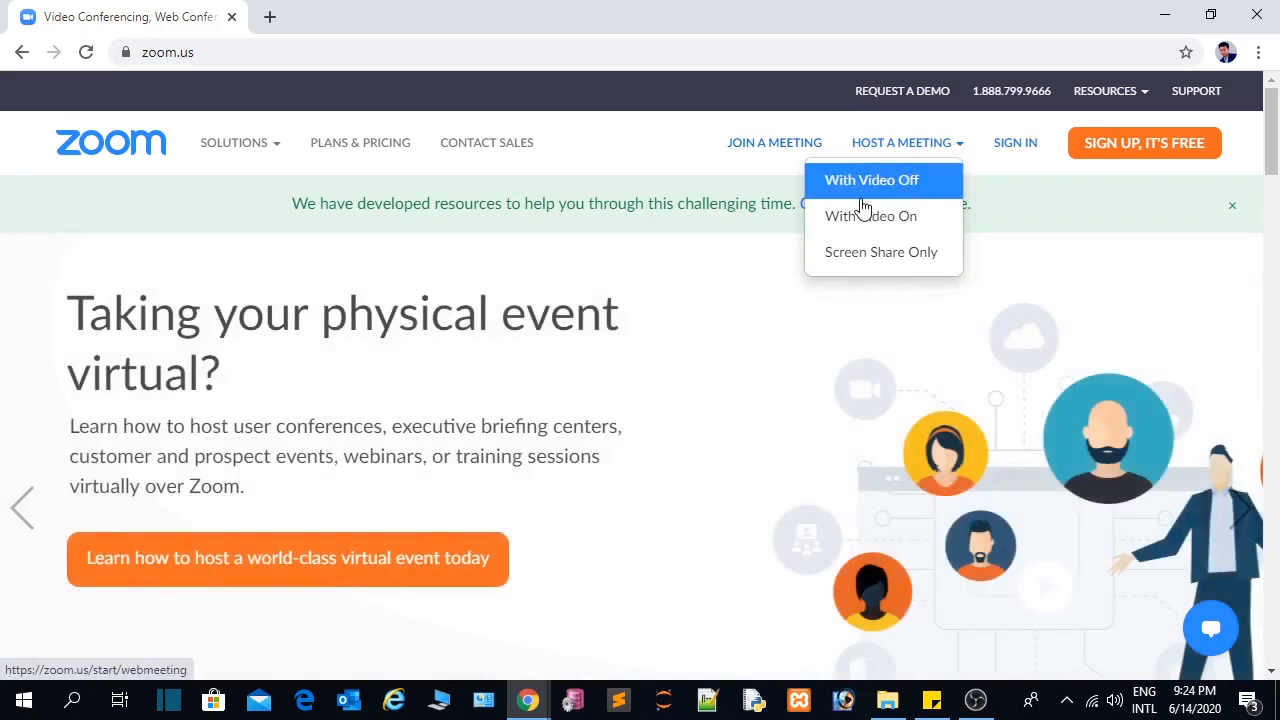
# - Minimize the browser and launch the Zoom desktop client
pyautogui.click(1166, 20)
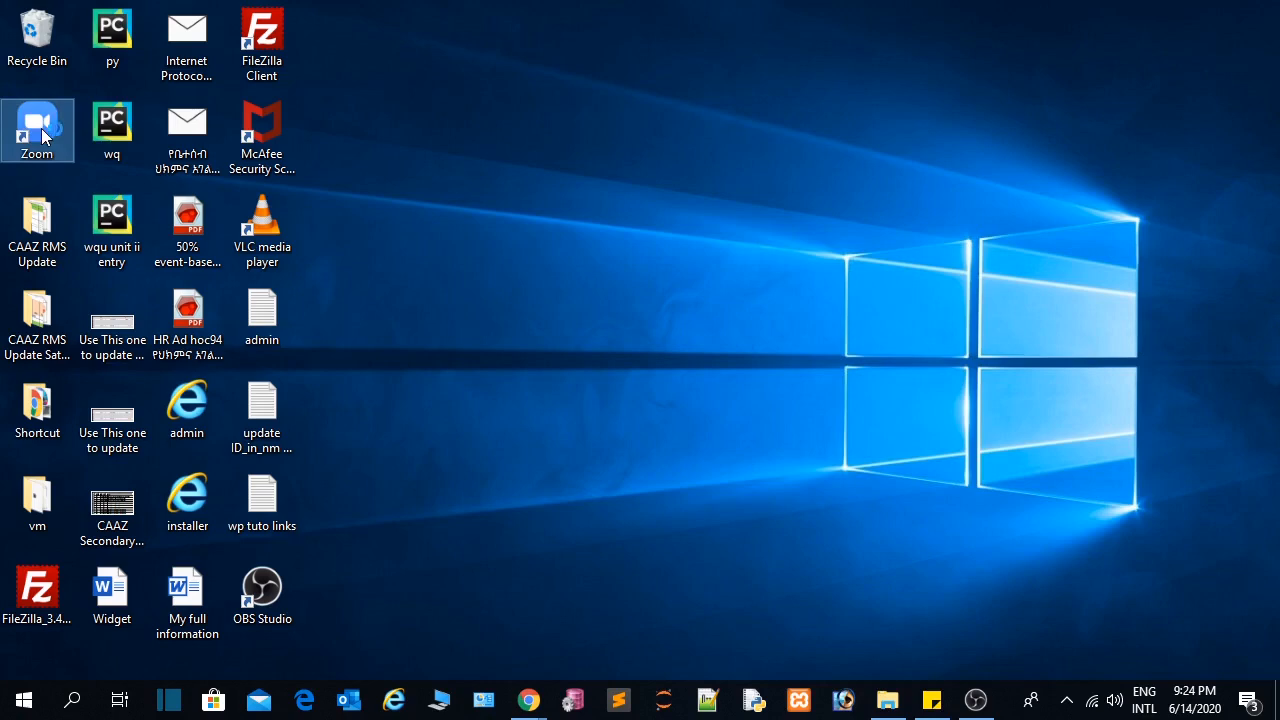
pyautogui.doubleClick(42, 135)
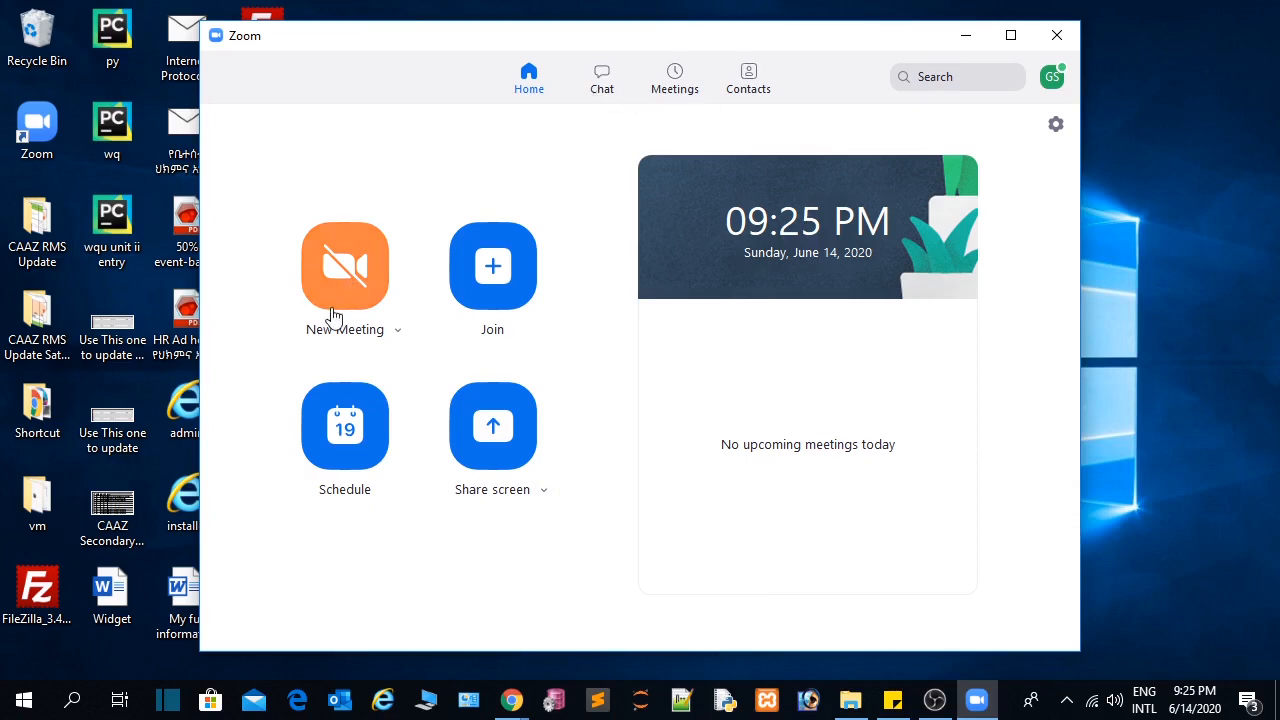
# - Start a new meeting with video off in a maximized window and join with computer audio
pyautogui.click(394, 331)
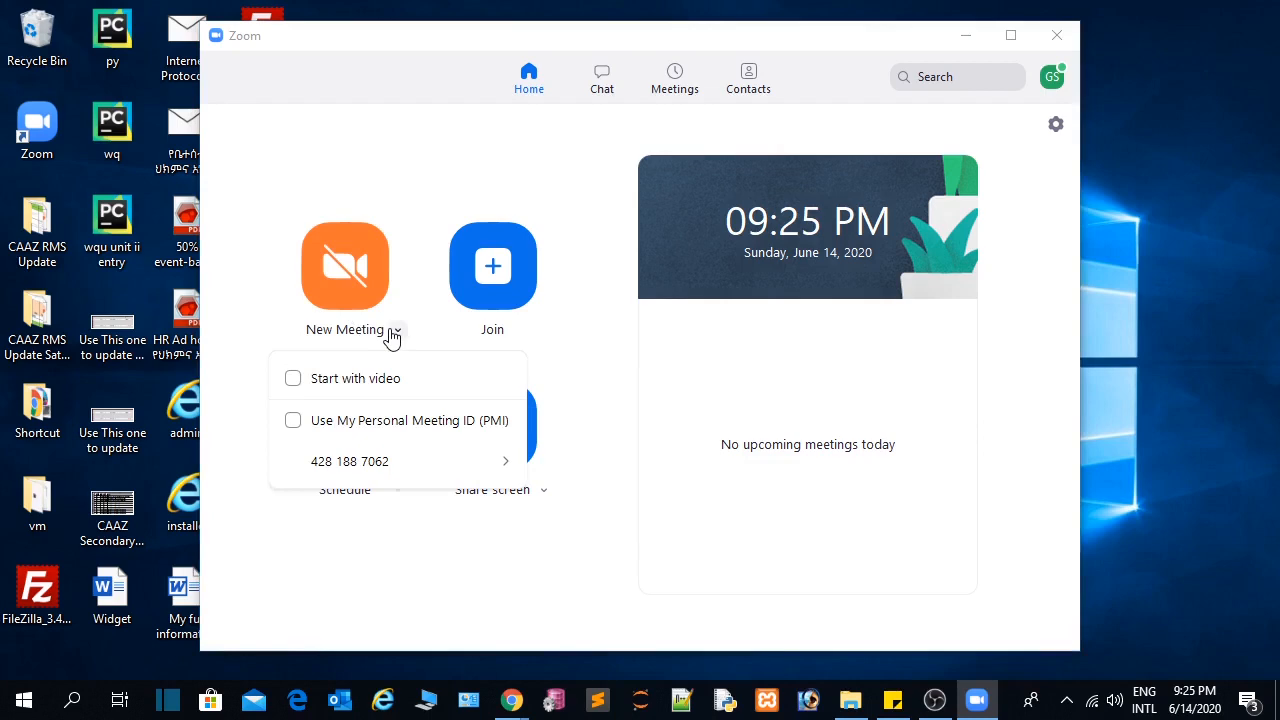
pyautogui.click(337, 306)
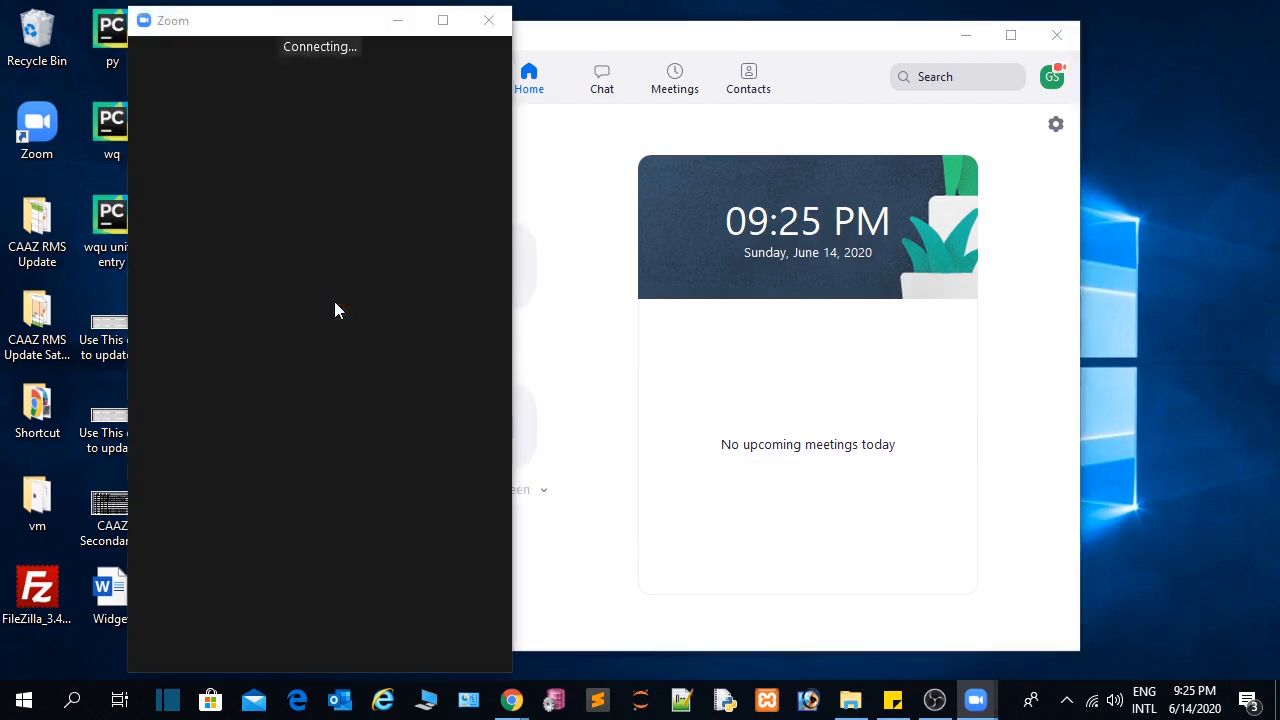
pyautogui.click(443, 20)
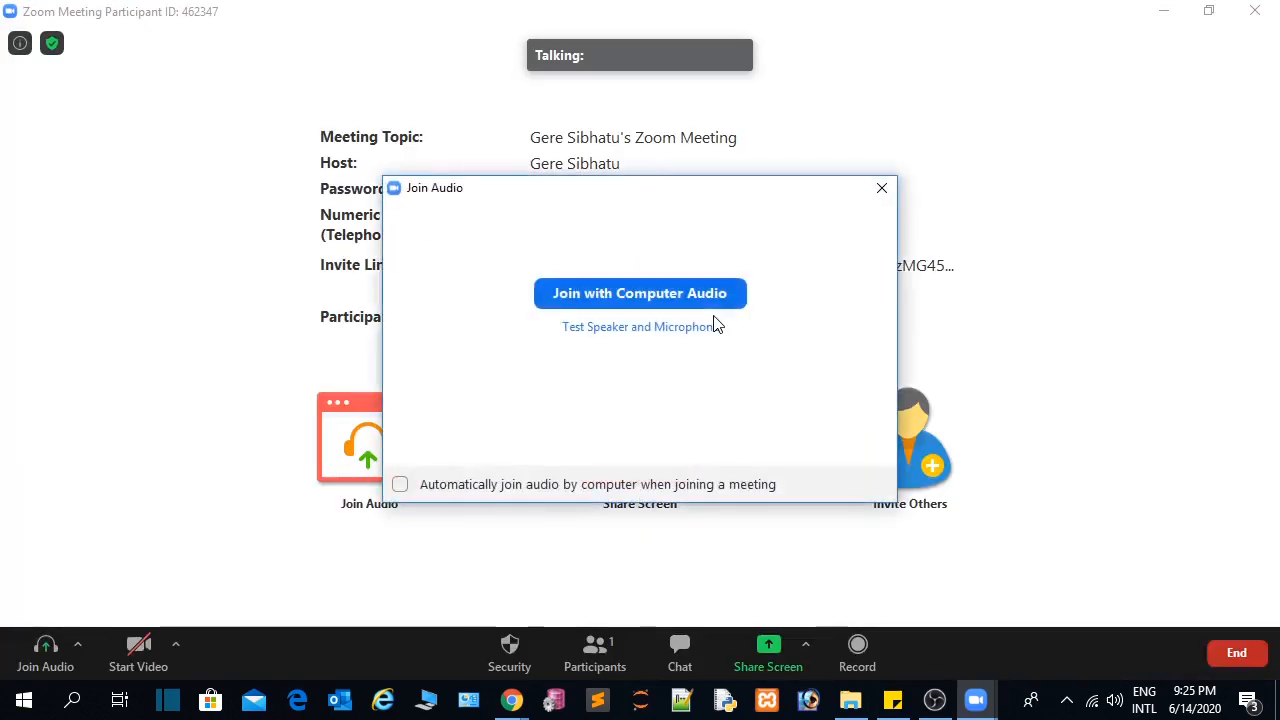
pyautogui.click(615, 303)
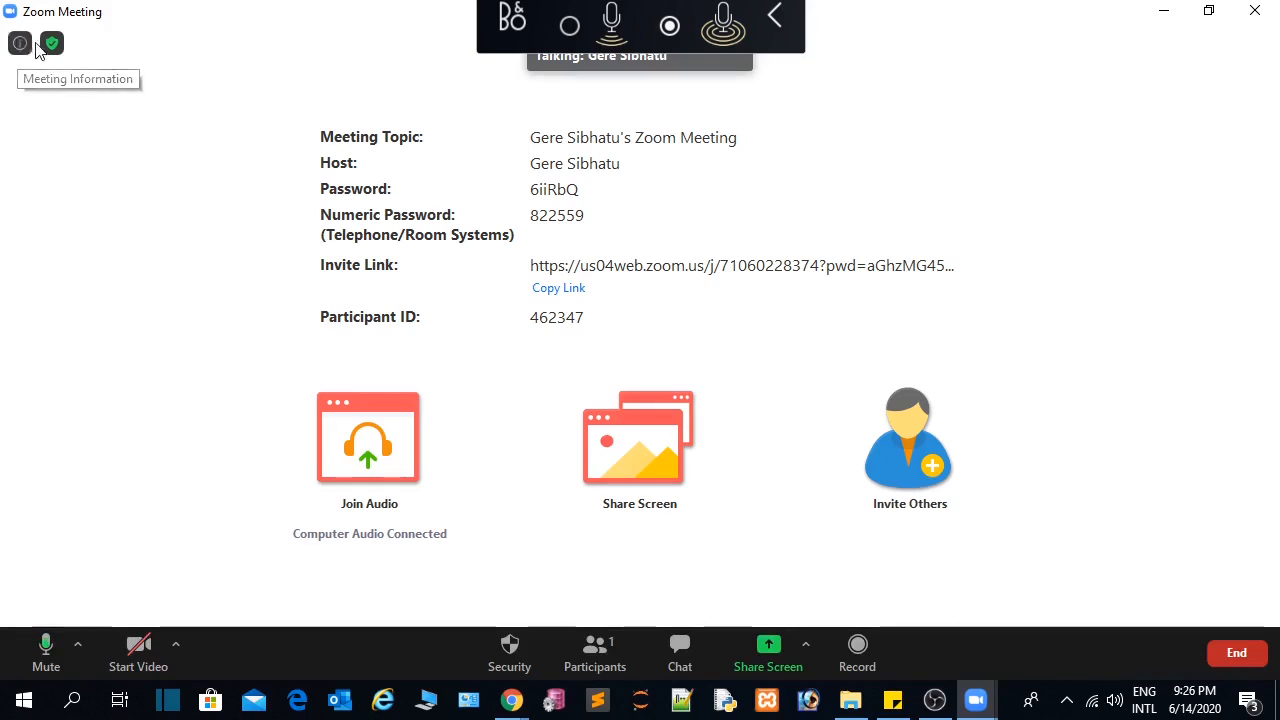
# - View the meeting information with its ID, password and invite link, and close it
pyautogui.click(20, 44)
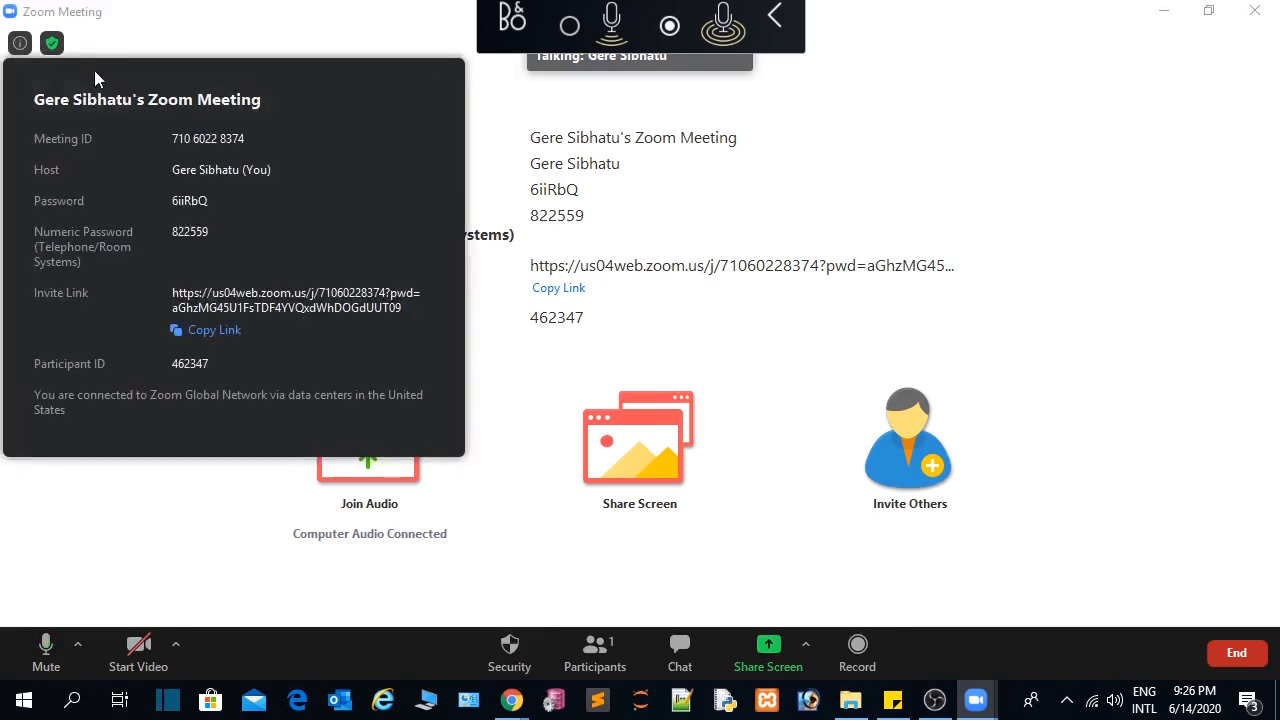
pyautogui.click(157, 527)
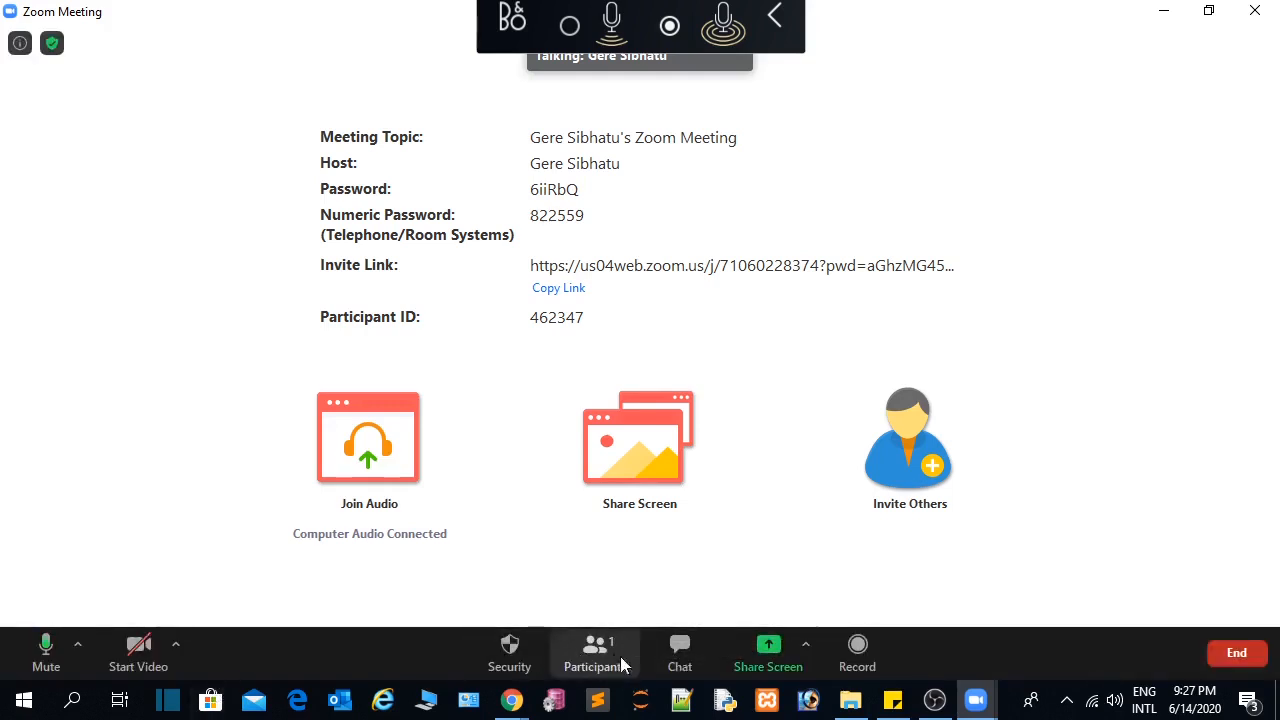
# - Show the participants list and the group chat together beside the meeting
pyautogui.click(707, 664)
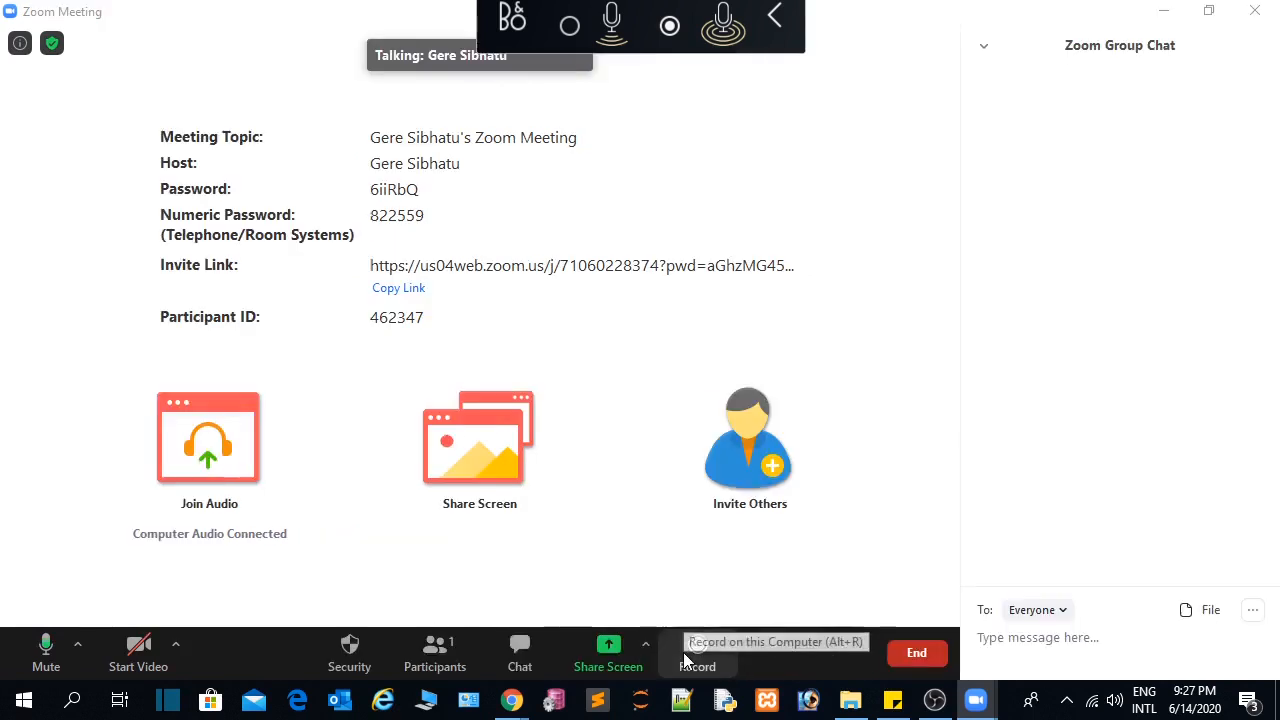
pyautogui.click(424, 666)
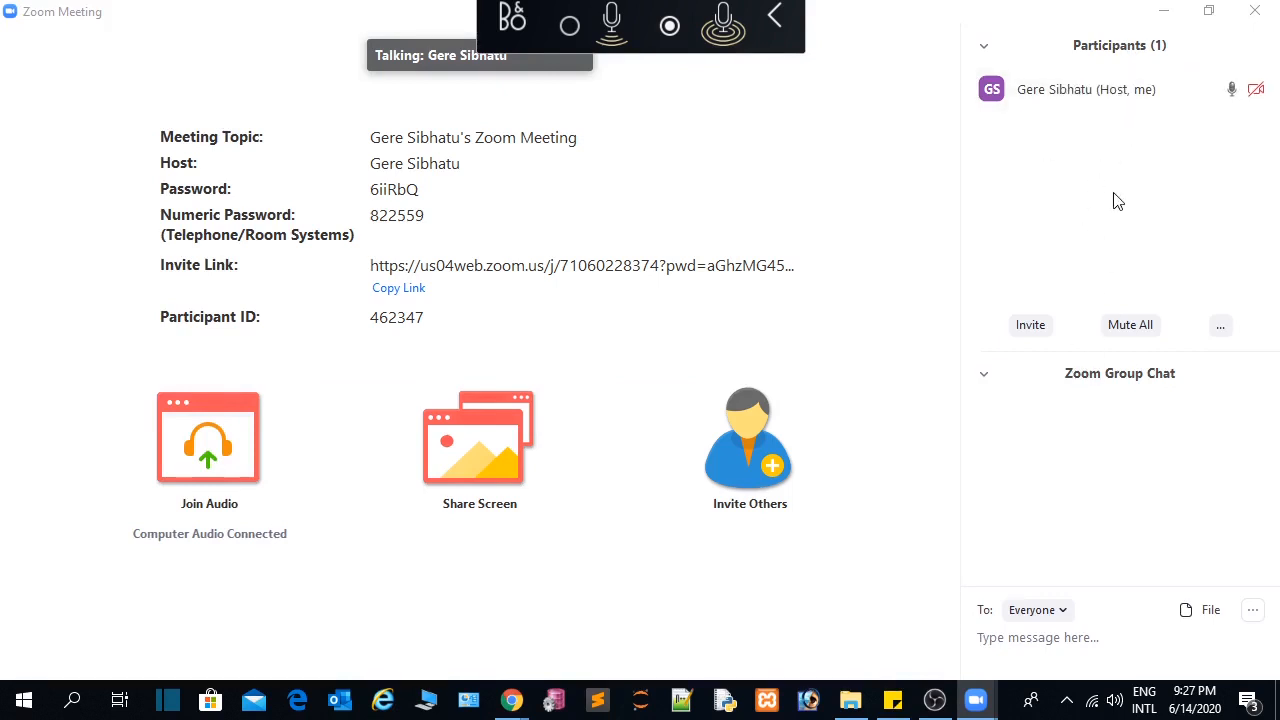
pyautogui.moveTo(546, 571)
pyautogui.moveTo(757, 500)
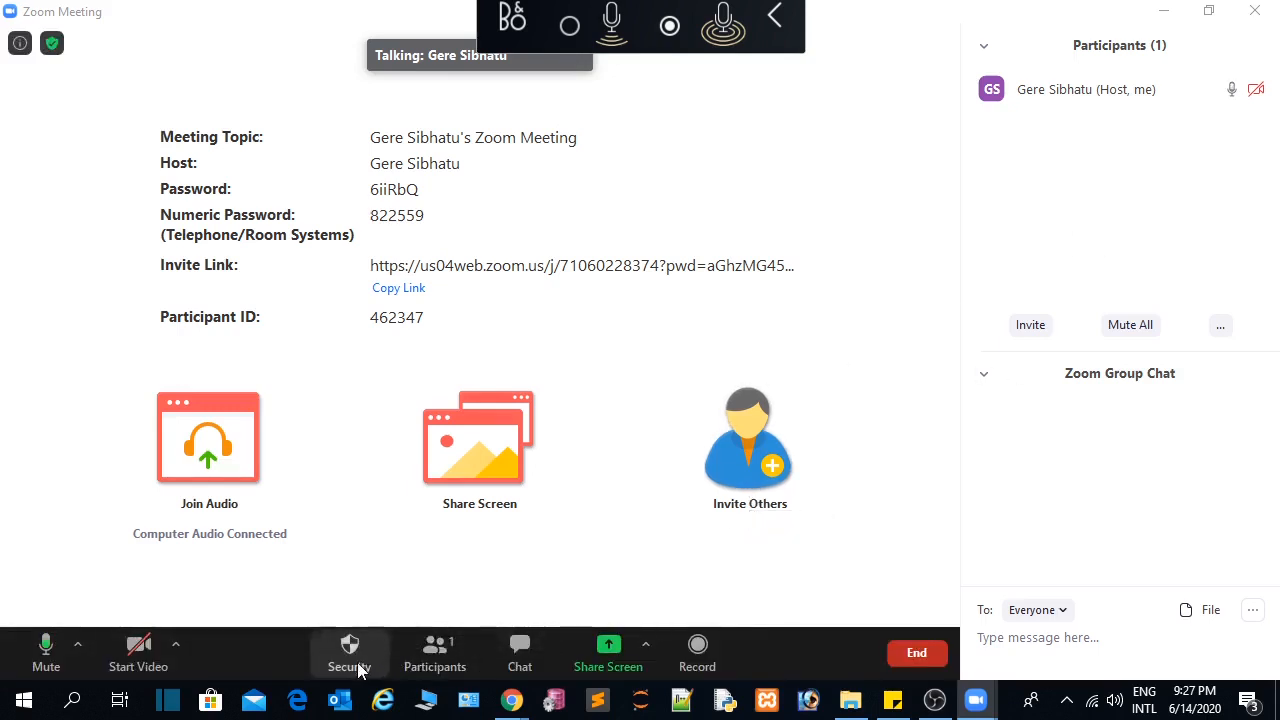
pyautogui.click(515, 650)
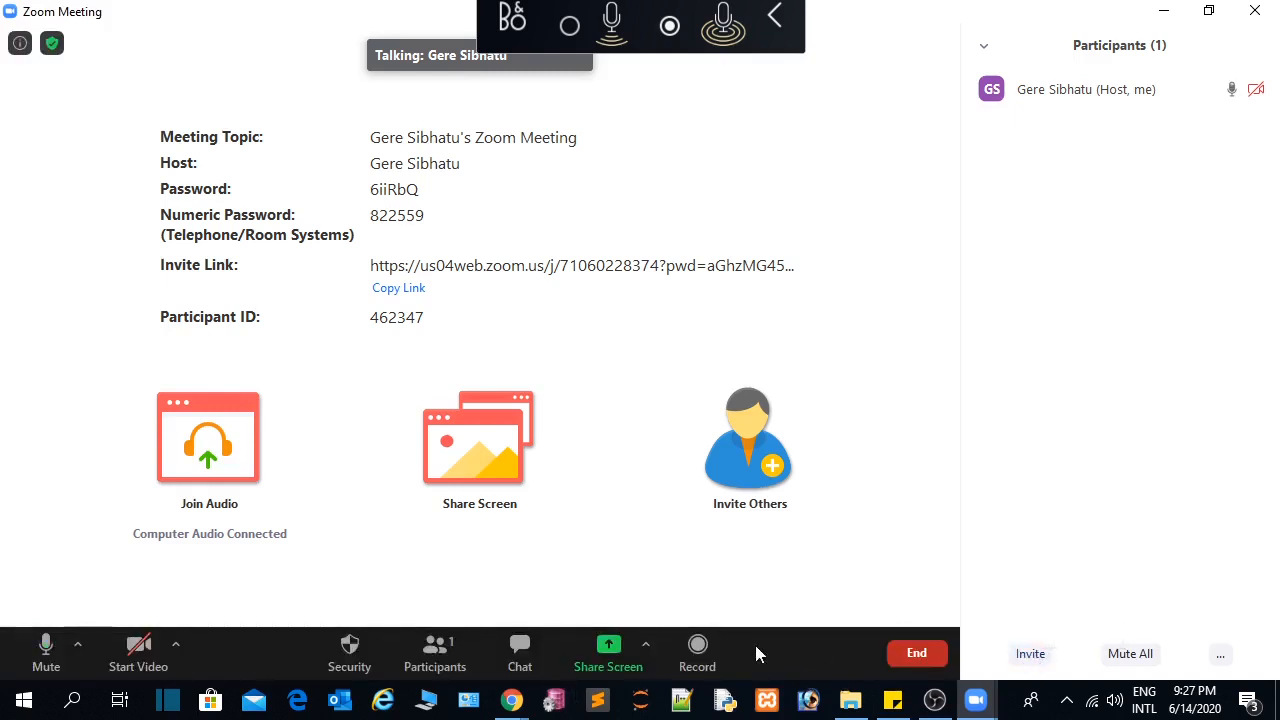
pyautogui.click(507, 662)
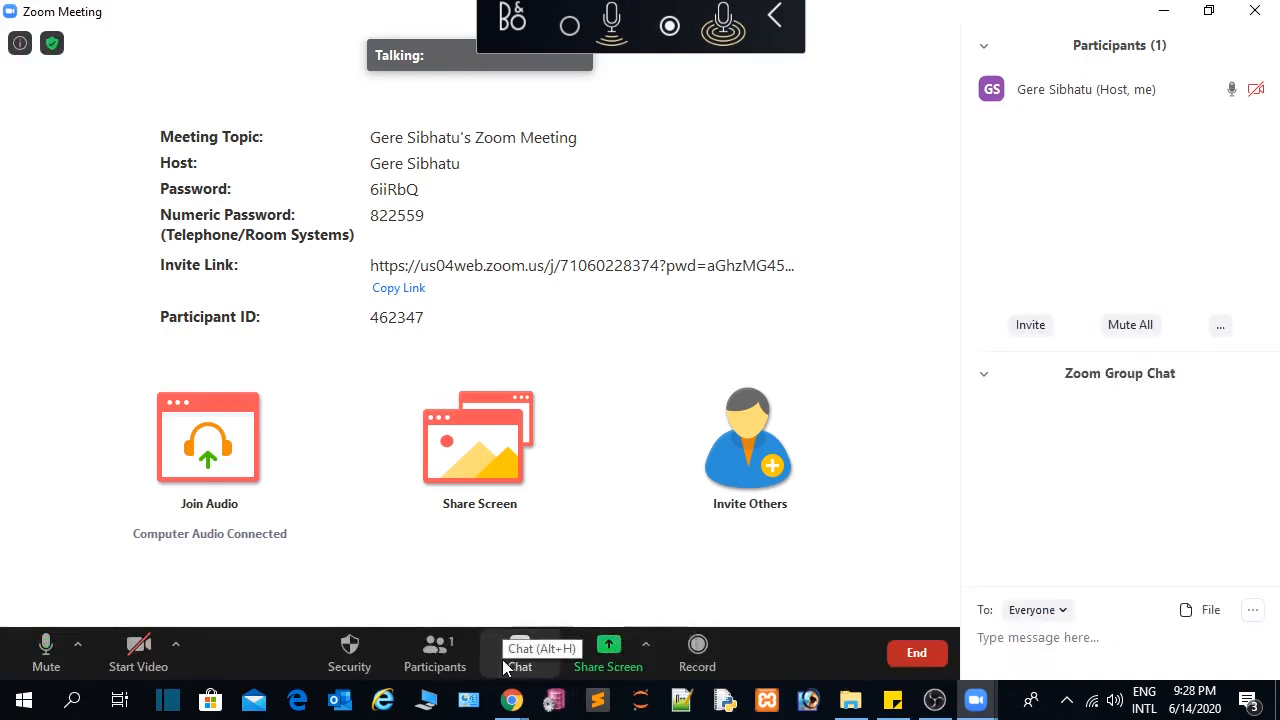
# - Send everyone in the group chat the paragraph describing Zoom as a cloud-based video conferencing service with live chats and session recording
pyautogui.click(1006, 645)
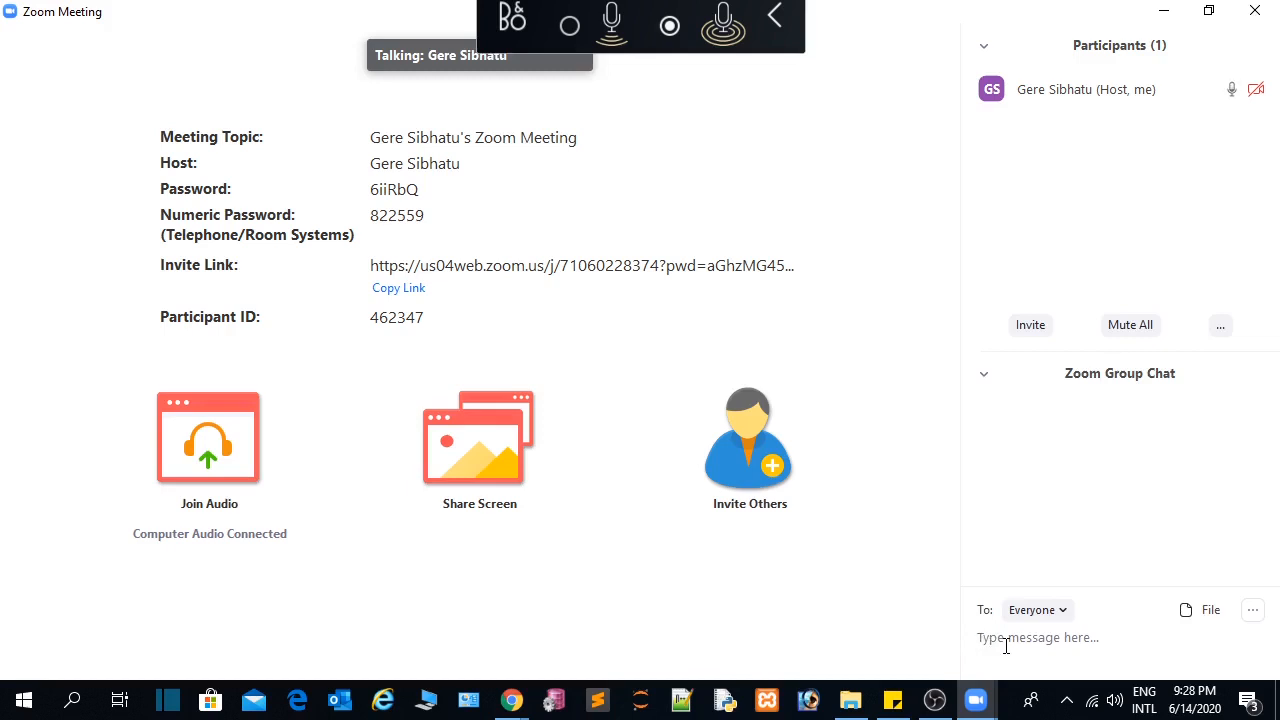
pyautogui.write('Zoom is a cloud-based video conferencing service you can use to virtually meet with others - either by video or audio-only or both, all while conducting live chats - and it lets you record those sessions to view later.')
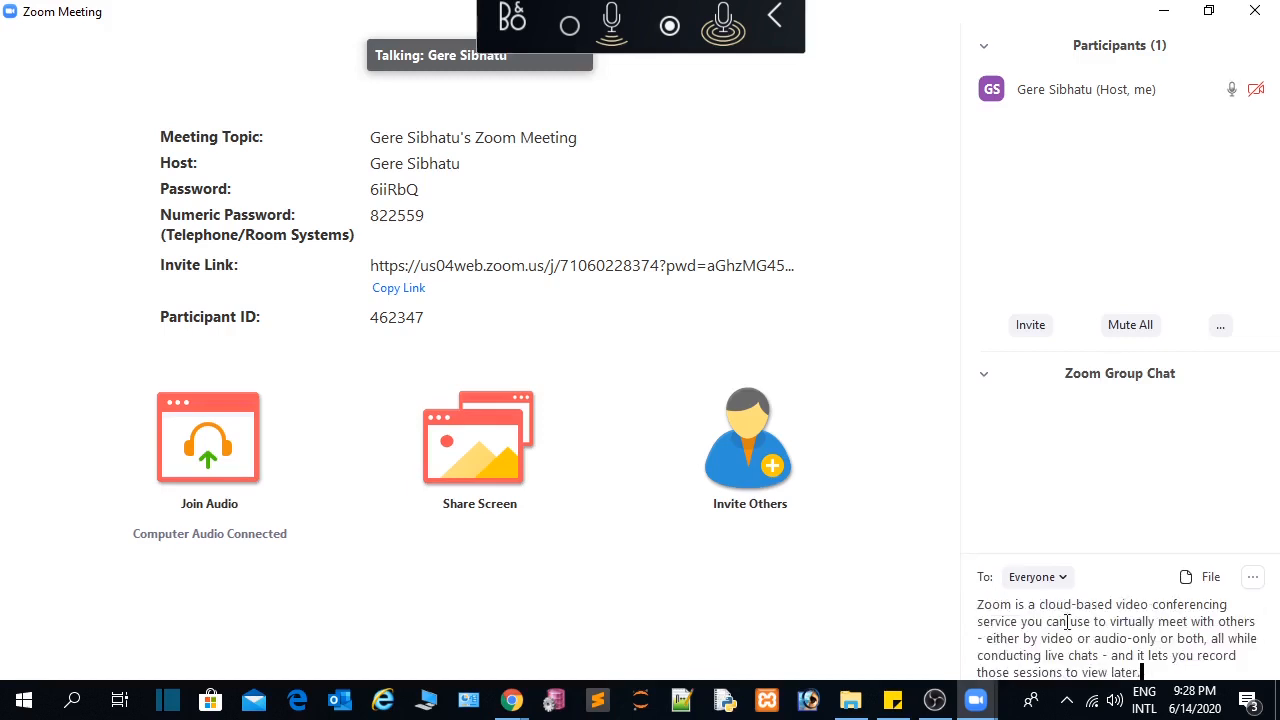
pyautogui.press('Return')
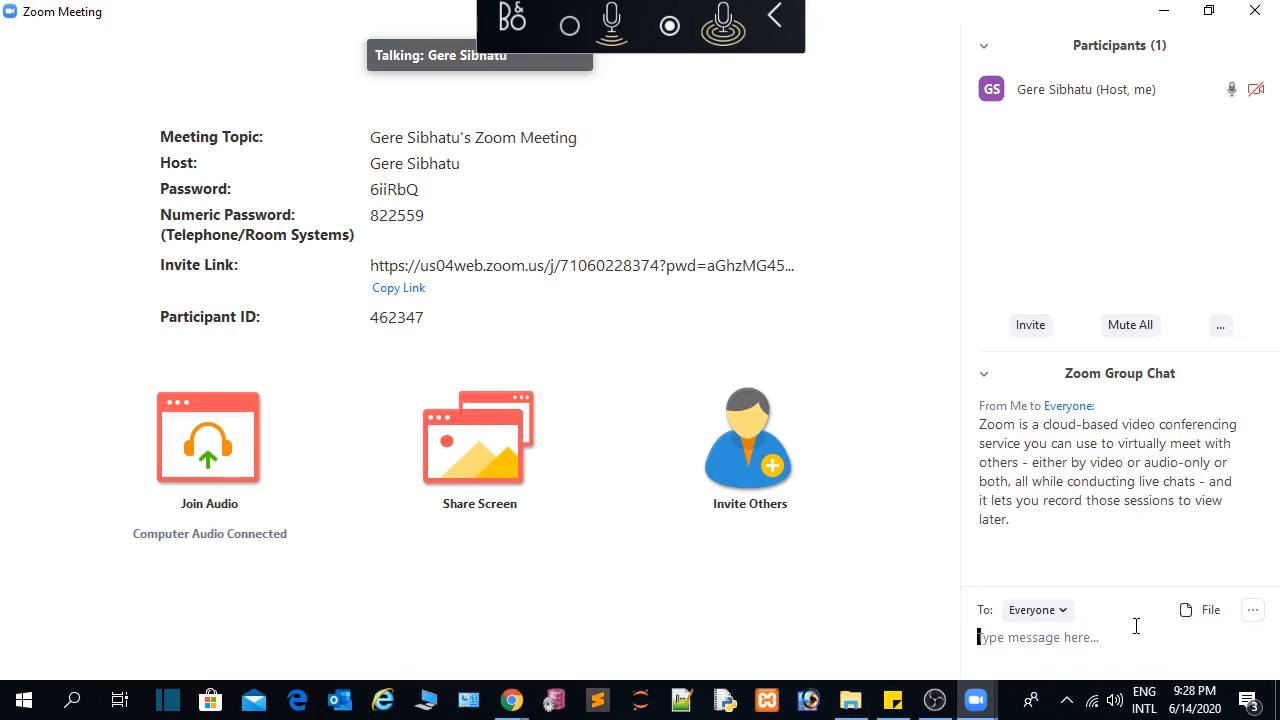
# - Send the message "ZOOM MEETING" to everyone in the group chat
pyautogui.click(1136, 626)
pyautogui.write('ZOOM MEET')
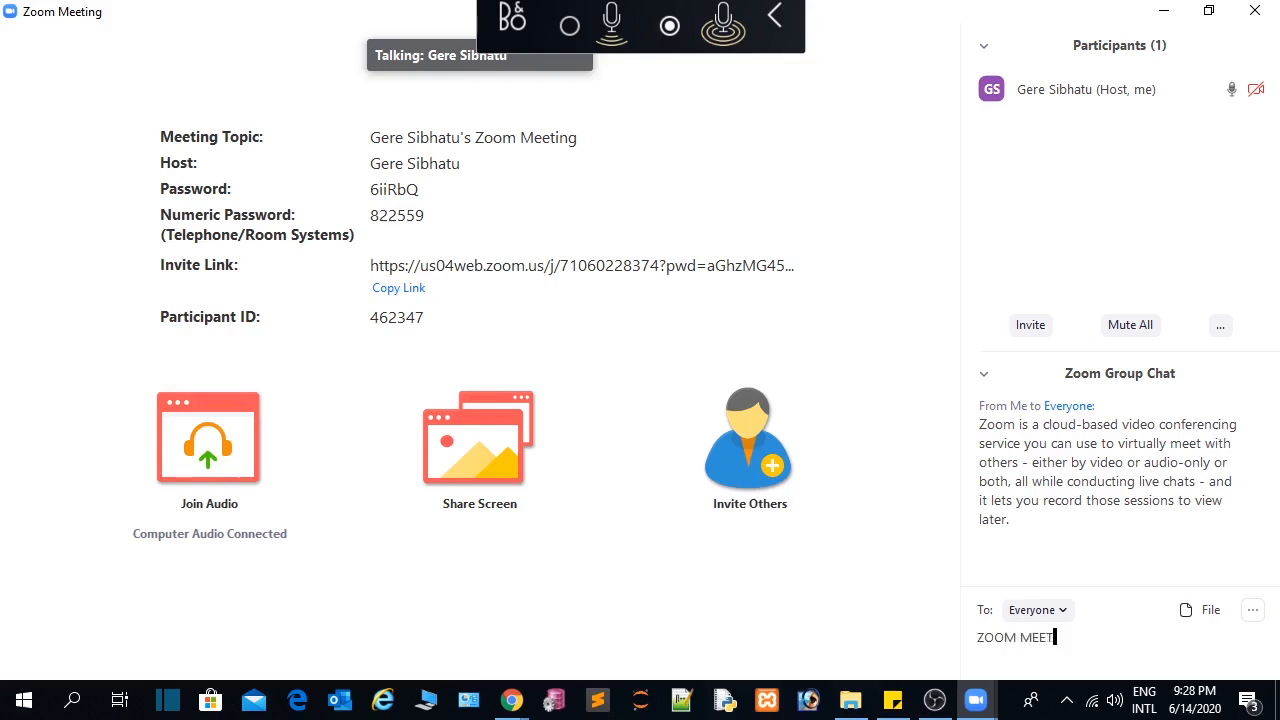
pyautogui.write('ING')
pyautogui.press('Return')
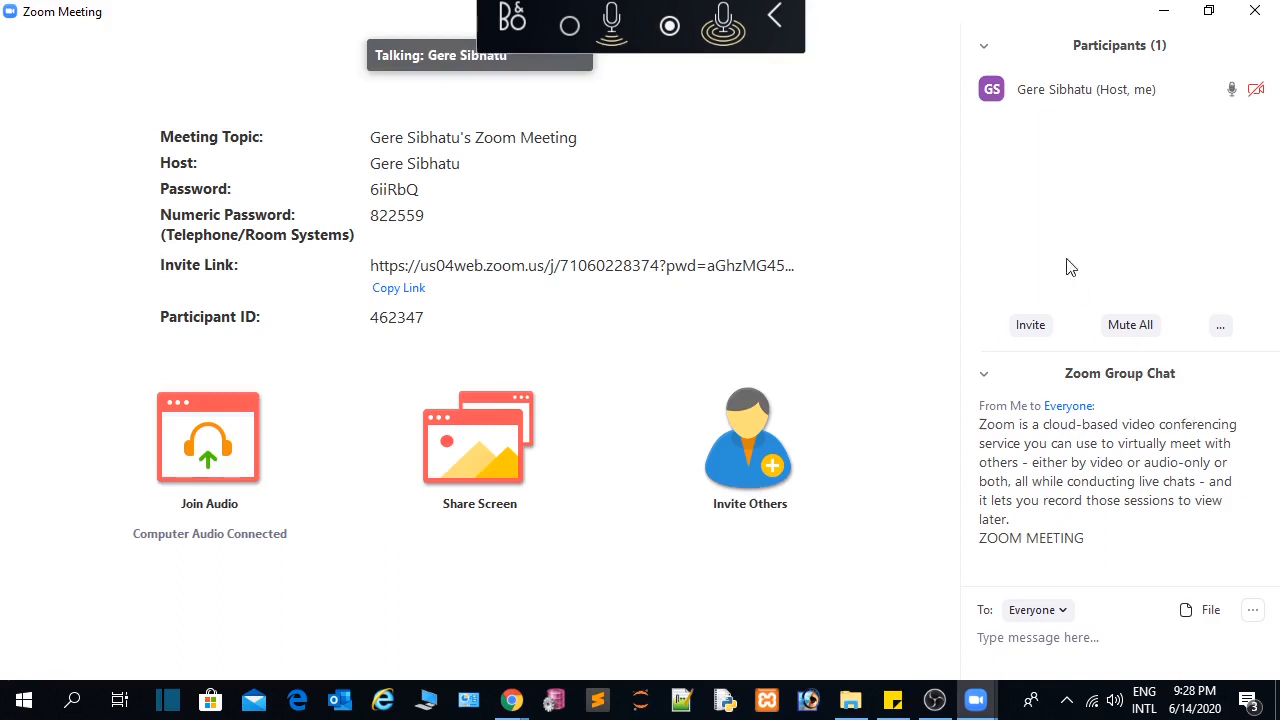
# - Share a whiteboard with the meeting participants
pyautogui.moveTo(1122, 100)
pyautogui.moveTo(1068, 110)
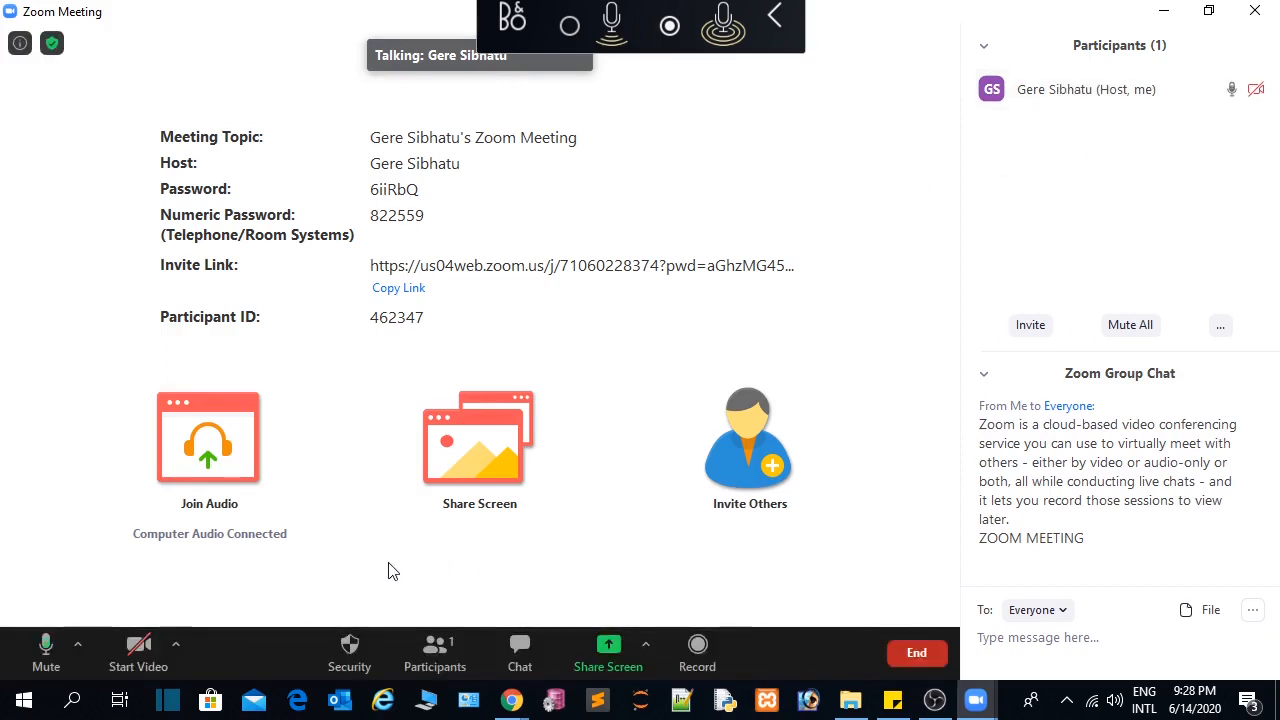
pyautogui.click(600, 668)
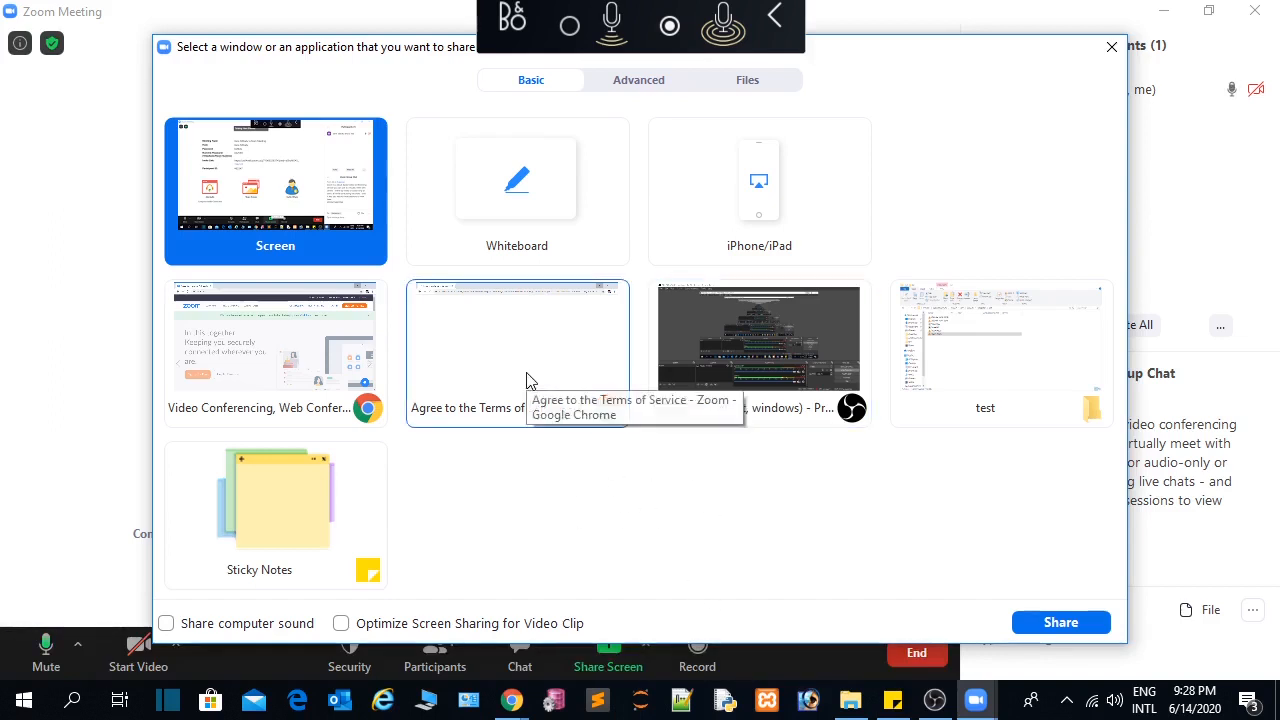
pyautogui.click(529, 205)
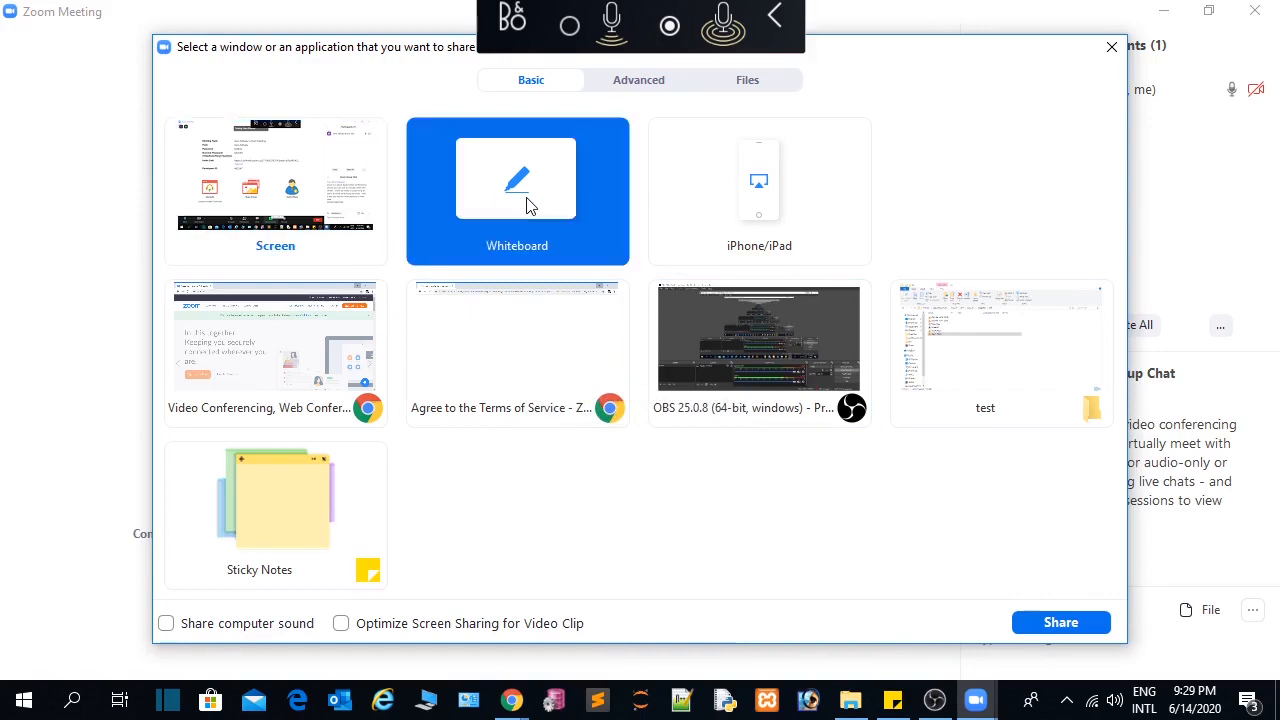
pyautogui.doubleClick(529, 205)
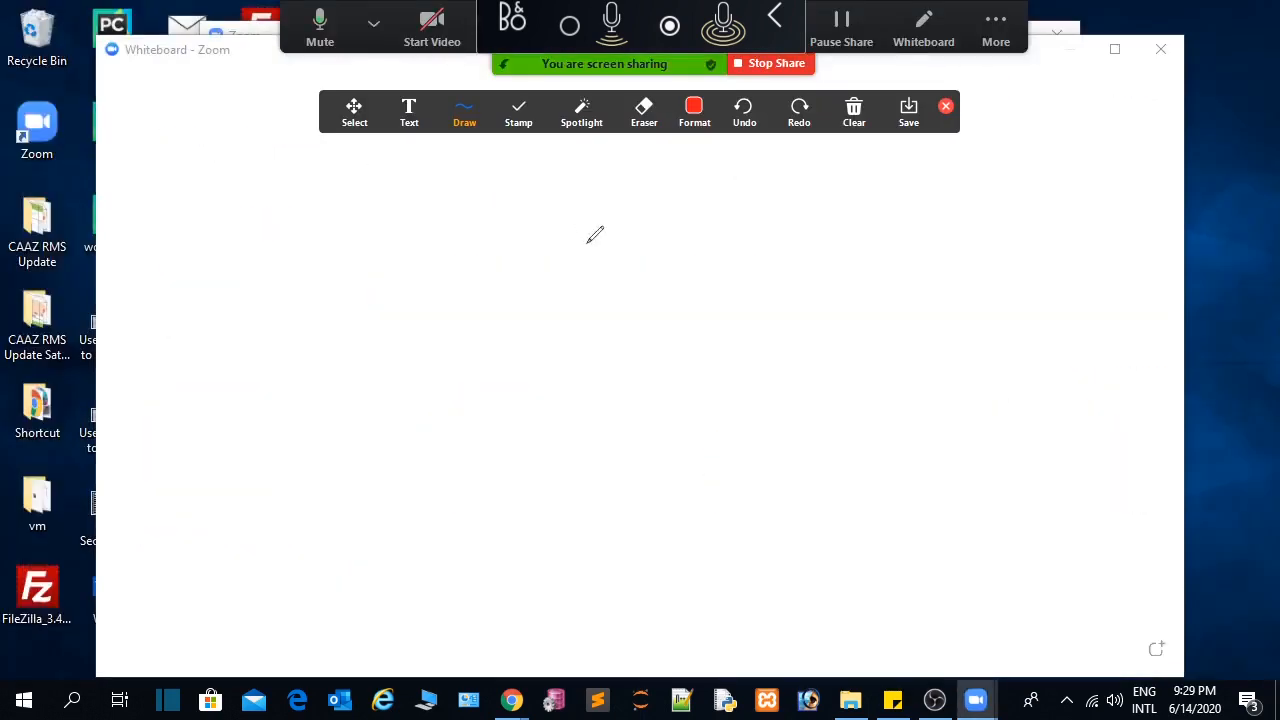
# - Draw a red freehand zigzag on the whiteboard and add a text box containing the paragraph describing Zoom as a cloud-based video conferencing service
pyautogui.moveTo(420, 300)
pyautogui.mouseDown()
pyautogui.moveTo(500, 373)
pyautogui.moveTo(667, 226)
pyautogui.moveTo(729, 287)
pyautogui.moveTo(684, 341)
pyautogui.mouseUp()
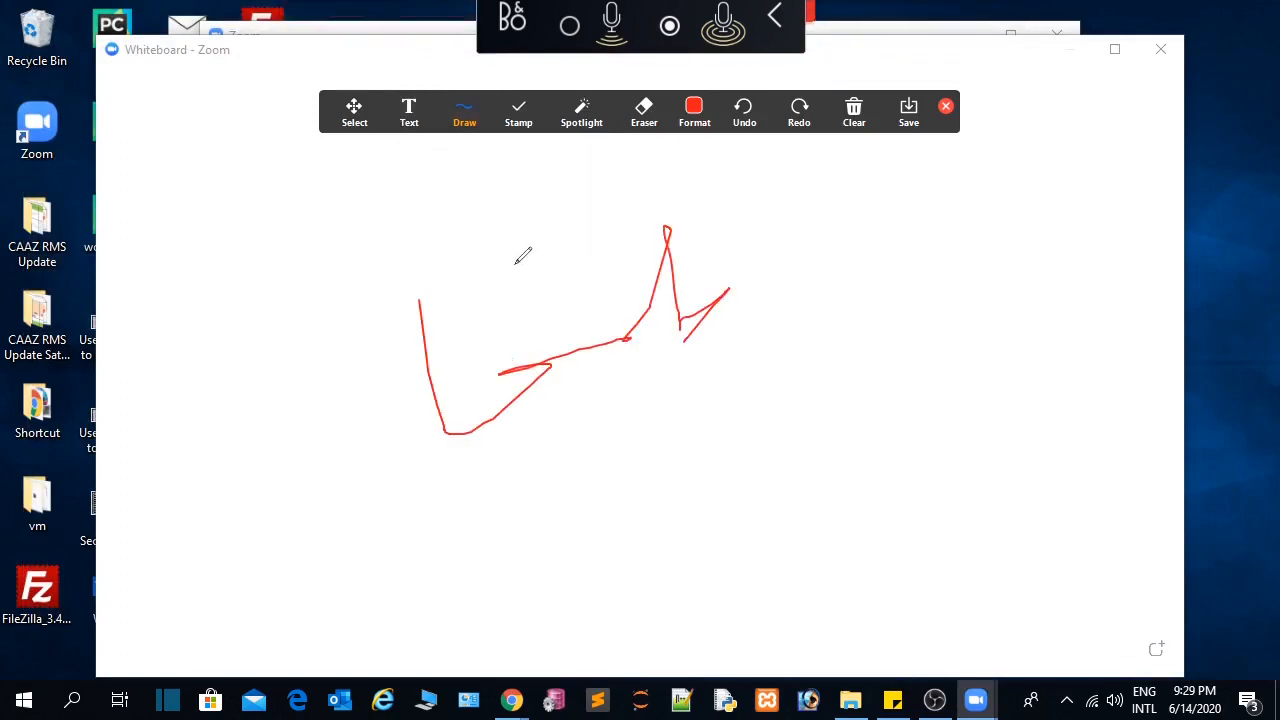
pyautogui.click(418, 128)
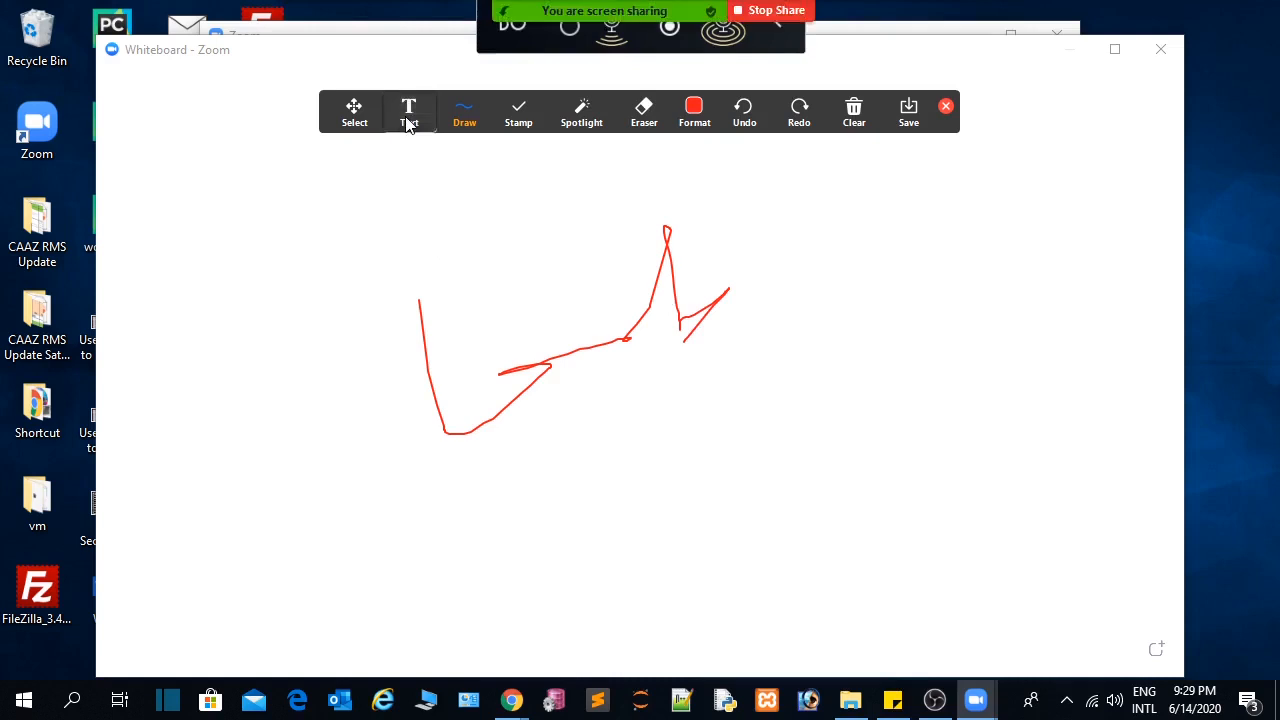
pyautogui.click(486, 217)
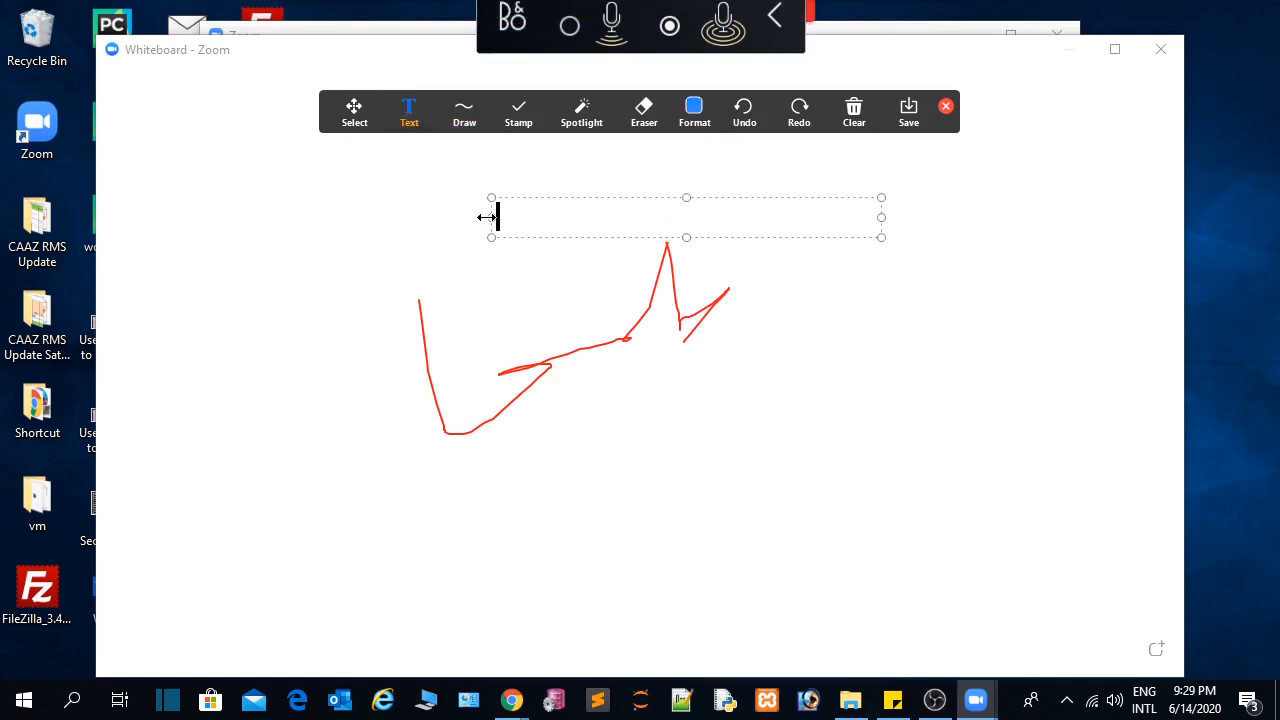
pyautogui.write('Zoom is a cloud-based video conferencing service you can use to virtually meet with others - either by video or audio-only or both, all while conducting live chats - and it lets you record those sessions to view later.')
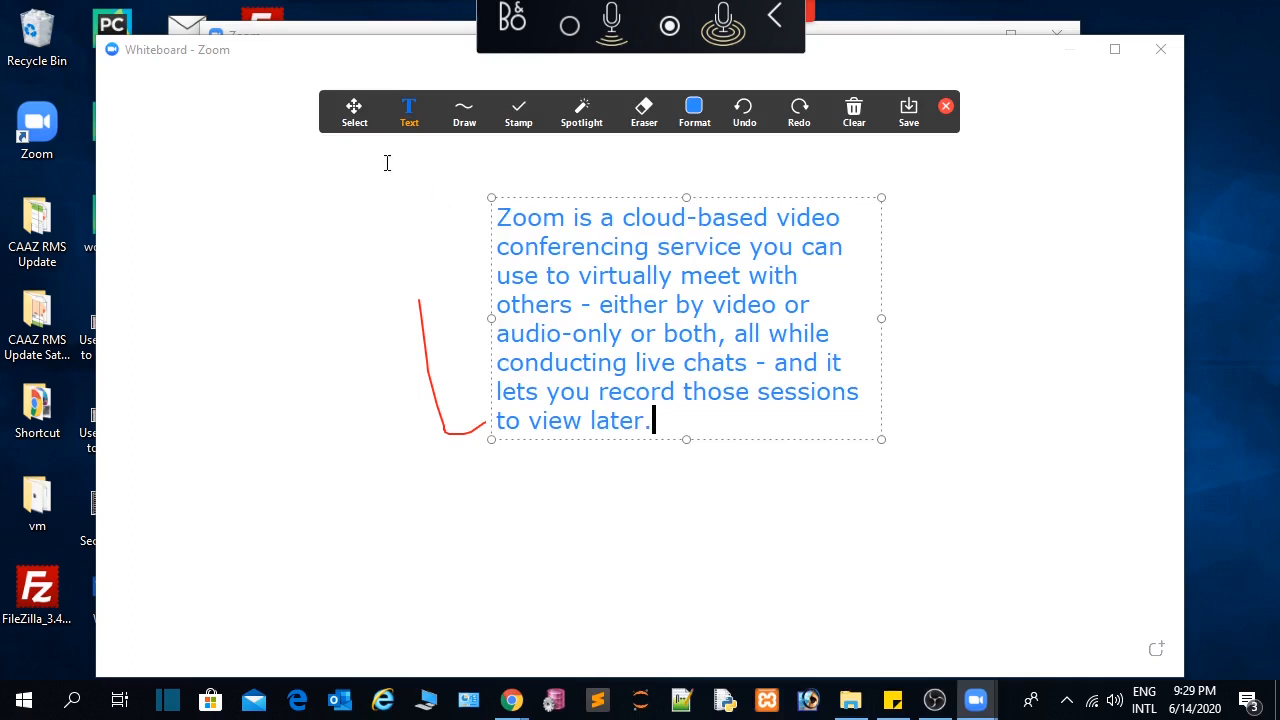
# - Stamp three green check marks on the whiteboard, two beside the paragraph and one below it
pyautogui.click(518, 108)
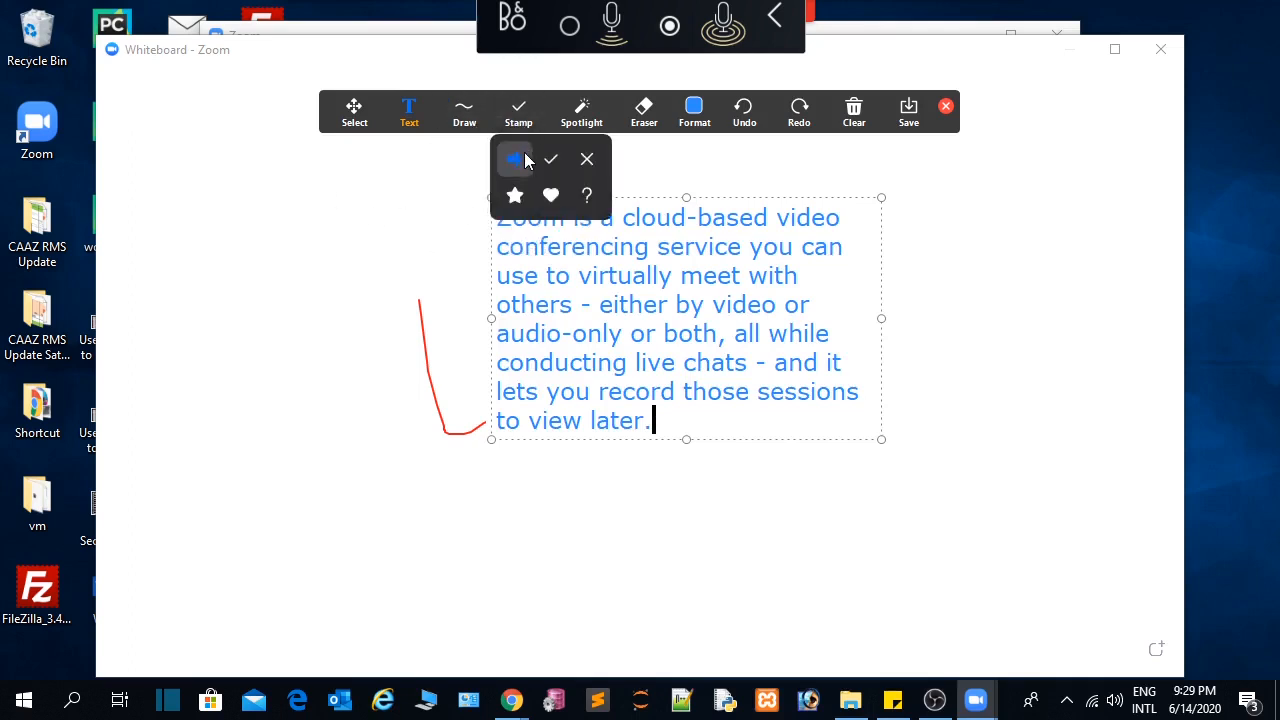
pyautogui.click(582, 110)
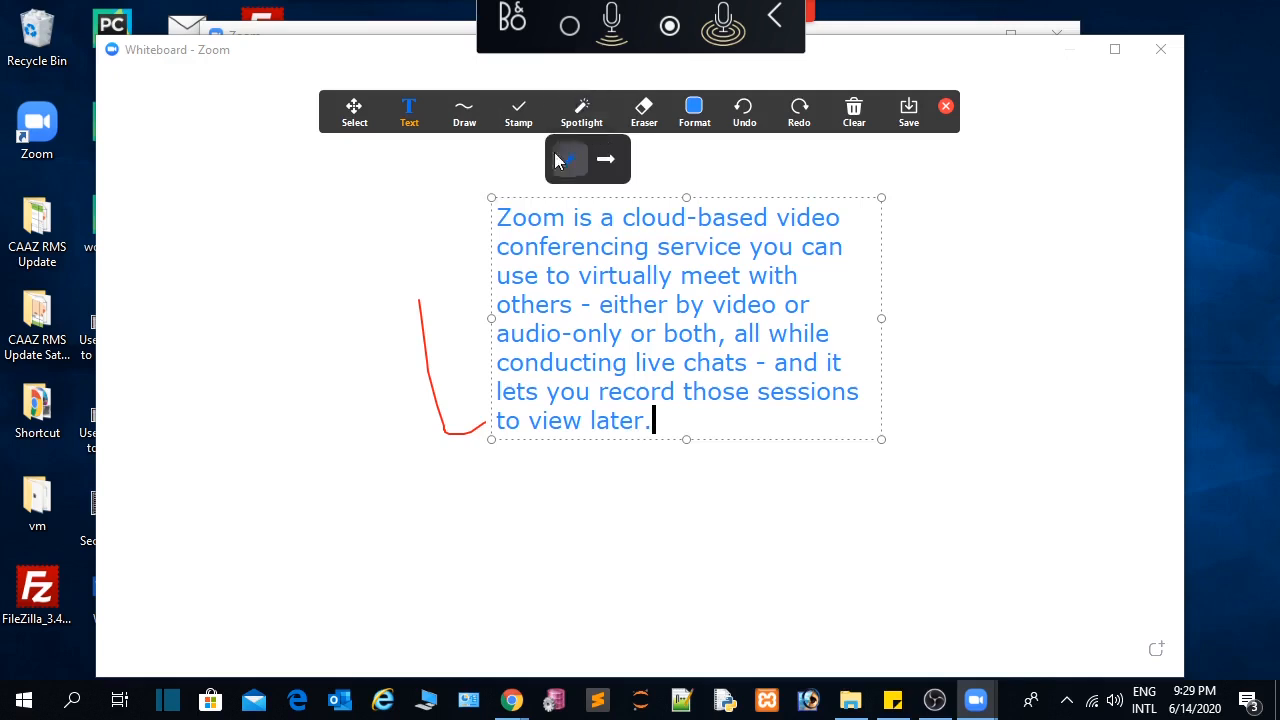
pyautogui.click(518, 108)
pyautogui.click(548, 158)
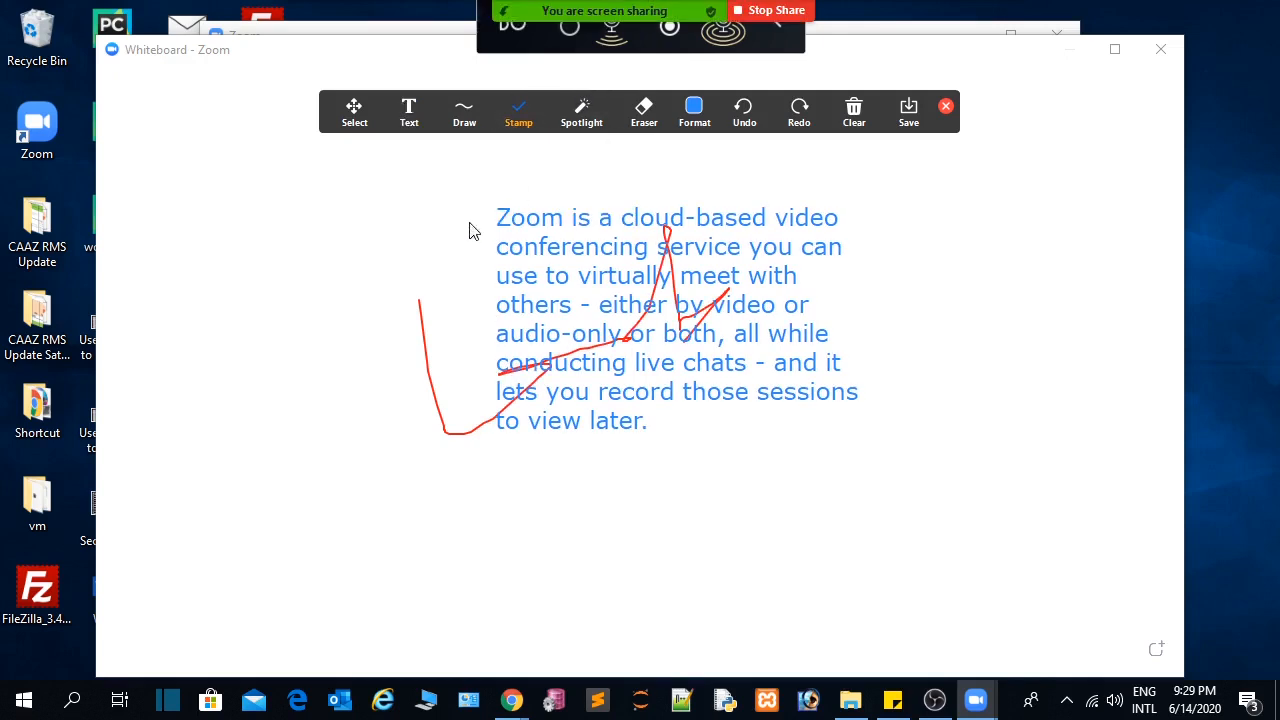
pyautogui.click(427, 231)
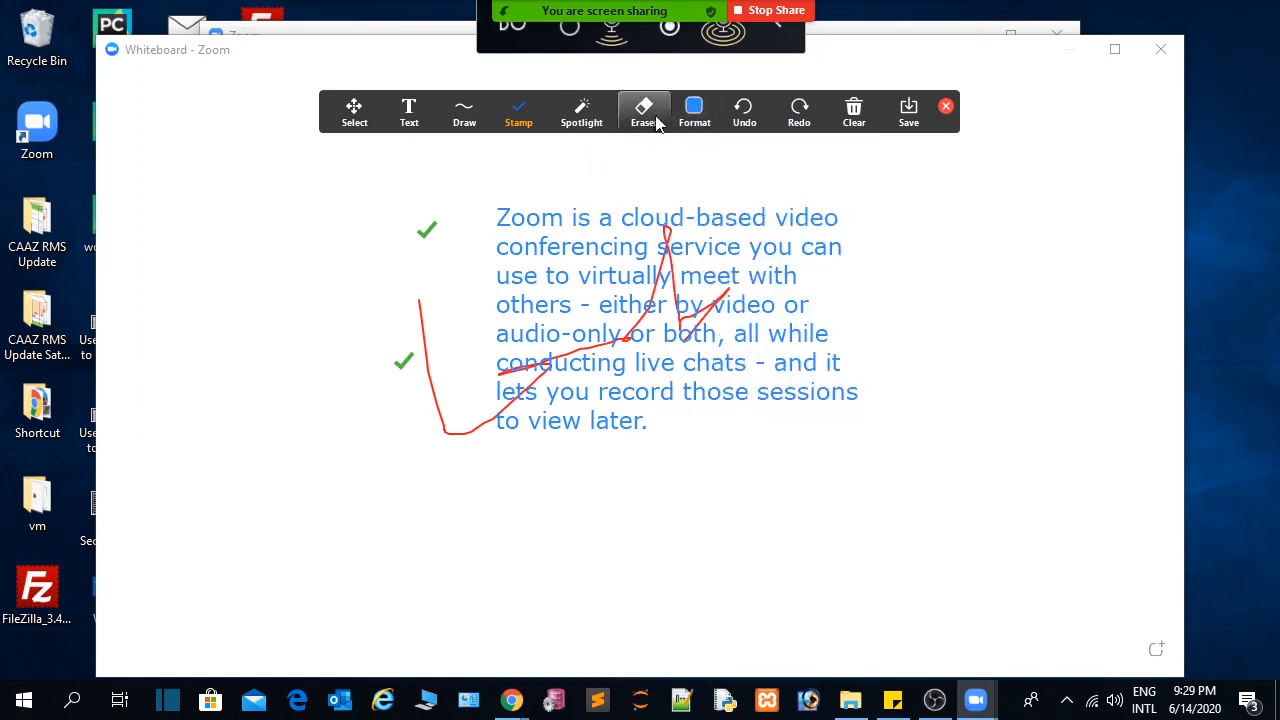
pyautogui.moveTo(694, 112)
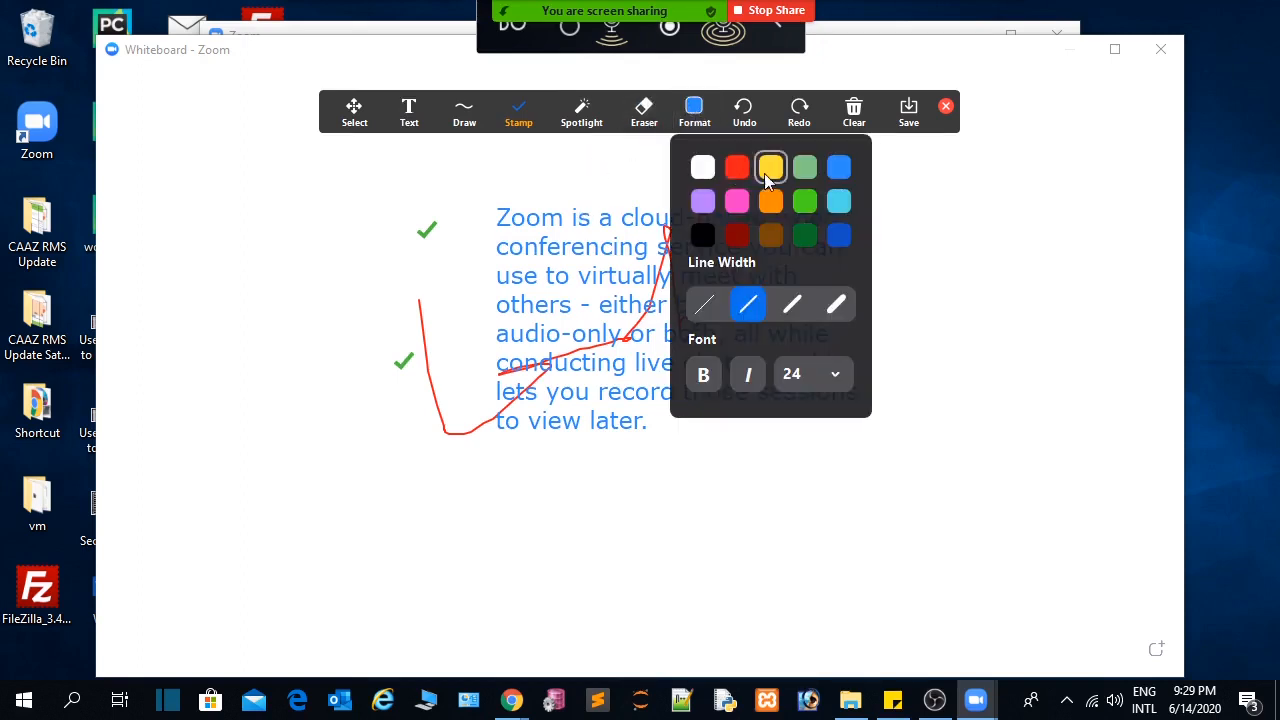
pyautogui.click(504, 472)
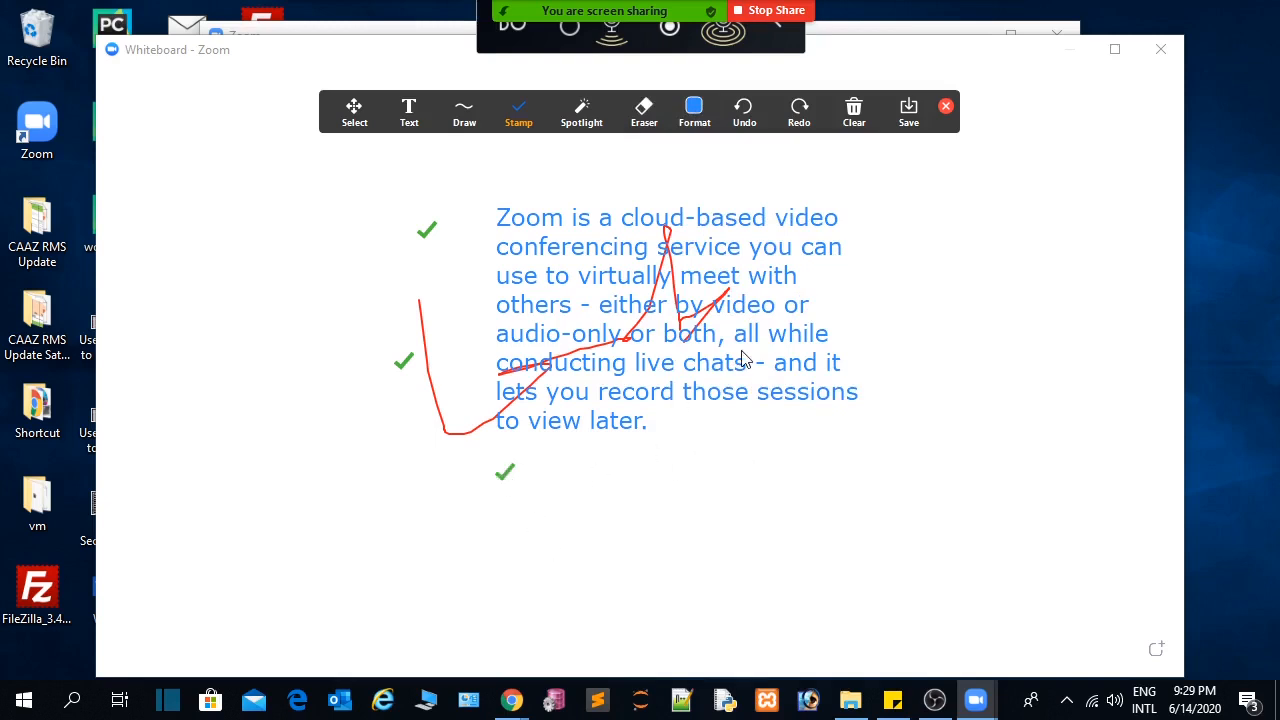
# - Draw a straight yellow line below the paragraph, beside the lowest check mark
pyautogui.moveTo(447, 118)
pyautogui.moveTo(566, 494)
pyautogui.mouseDown()
pyautogui.moveTo(726, 498)
pyautogui.moveTo(806, 476)
pyautogui.mouseUp()
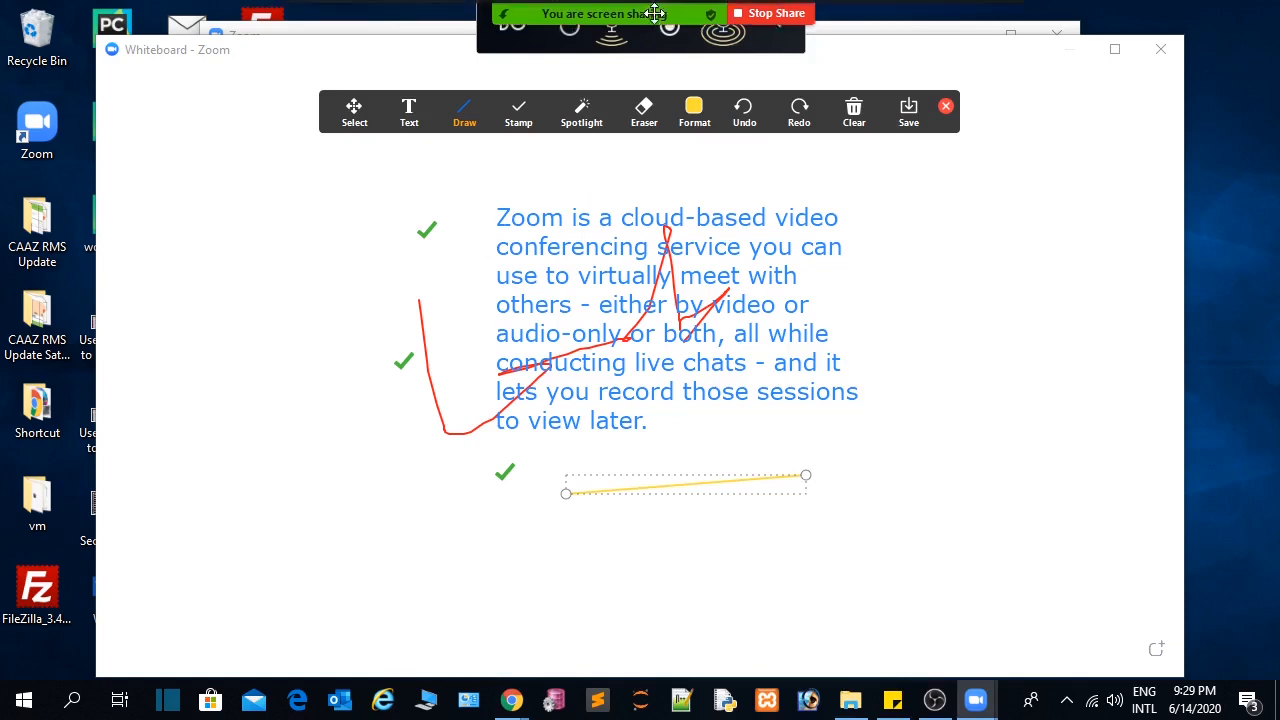
pyautogui.moveTo(655, 20)
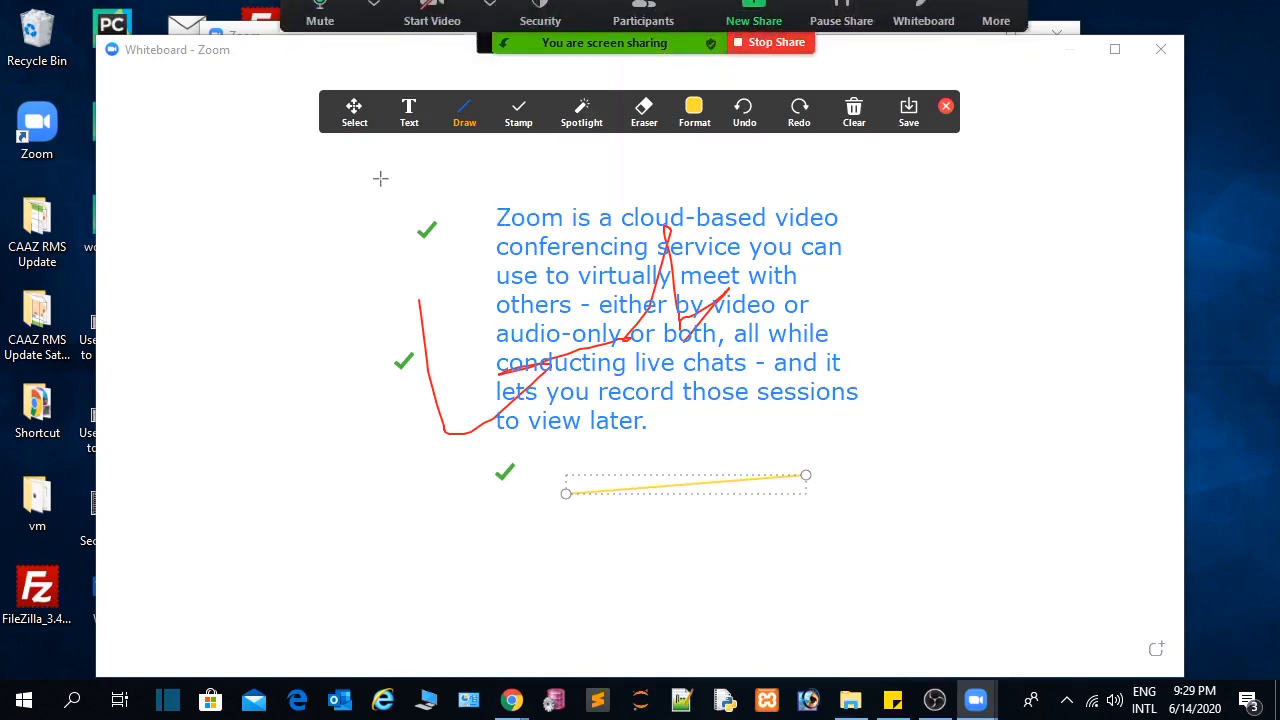
# - Clear all drawings from the whiteboard and stop sharing it
pyautogui.moveTo(853, 120)
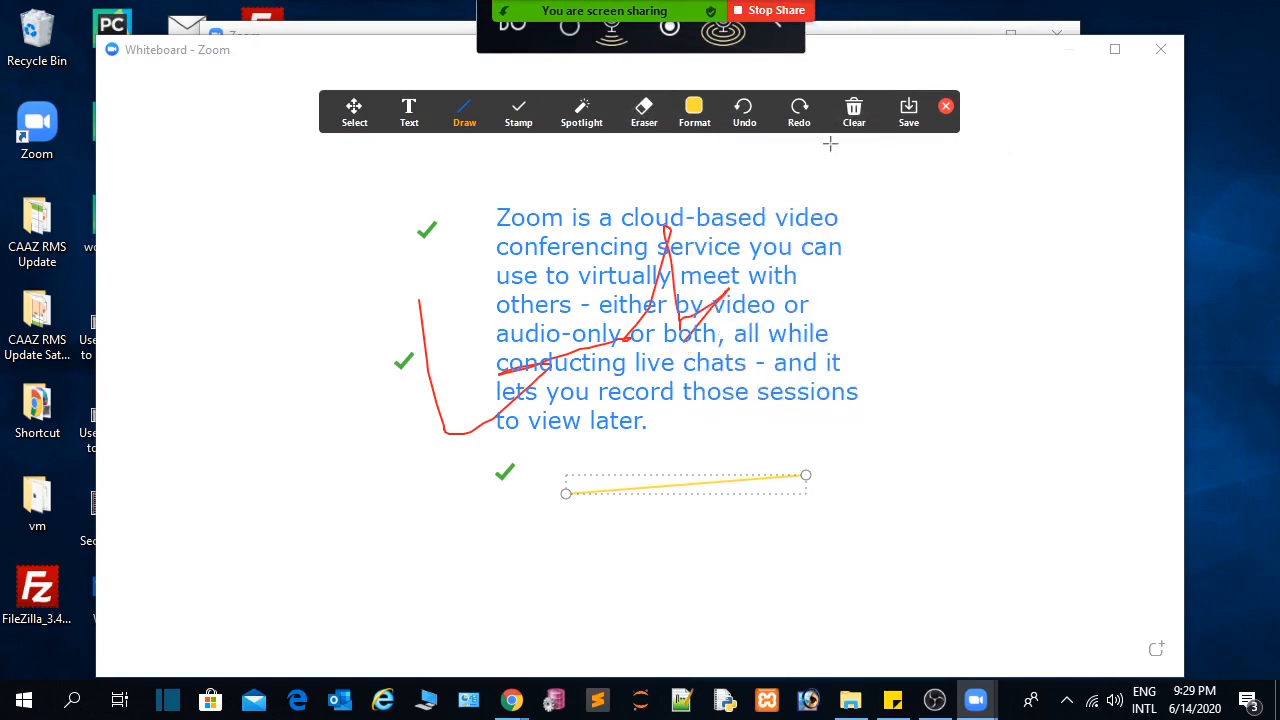
pyautogui.click(870, 154)
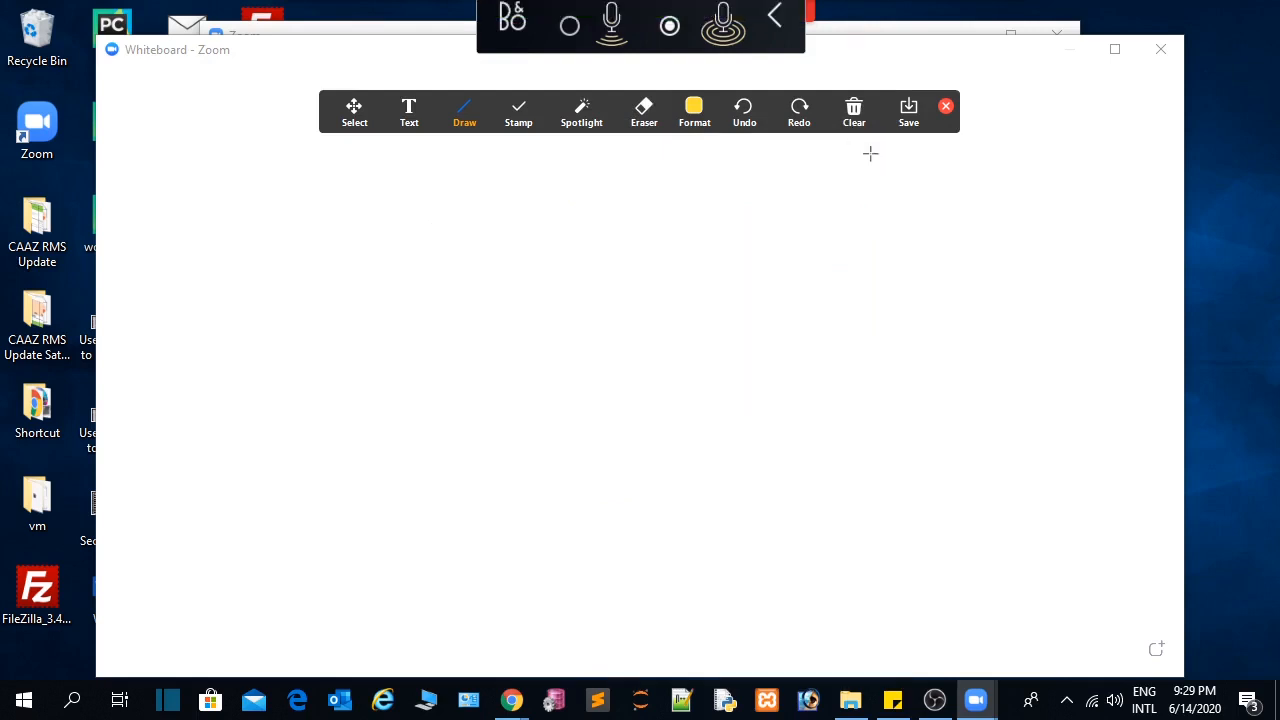
pyautogui.click(772, 20)
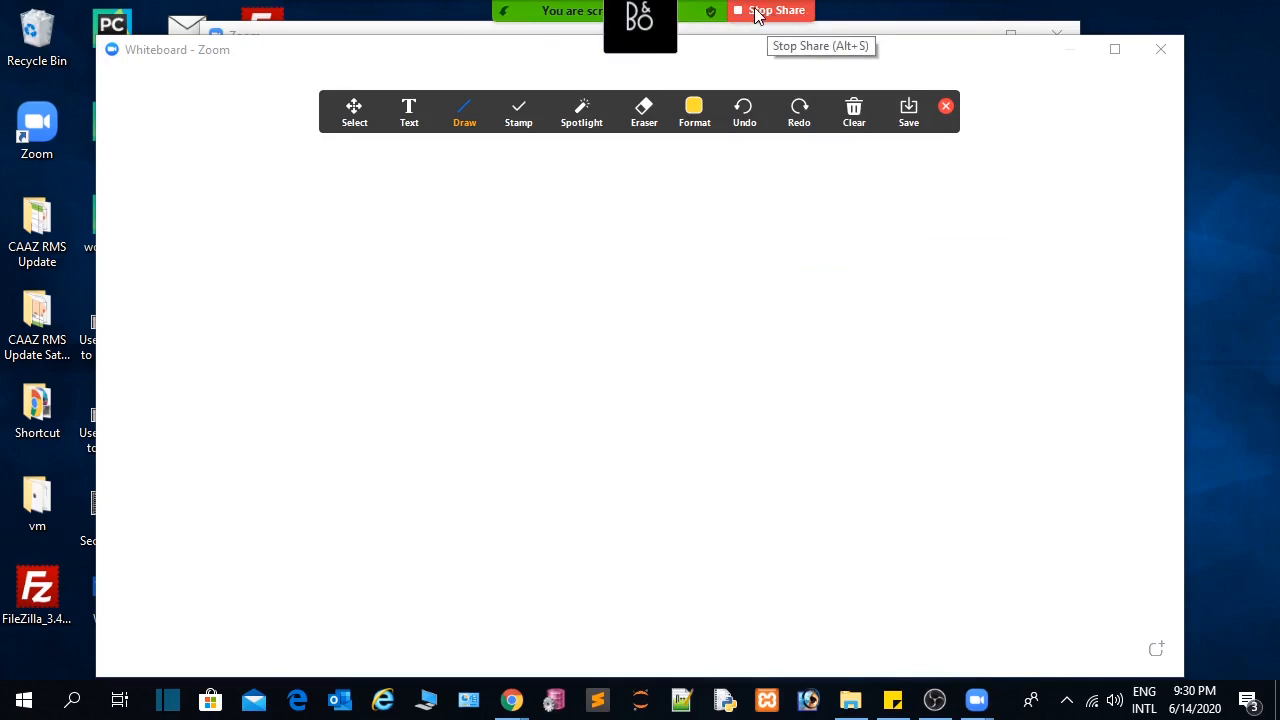
pyautogui.click(766, 12)
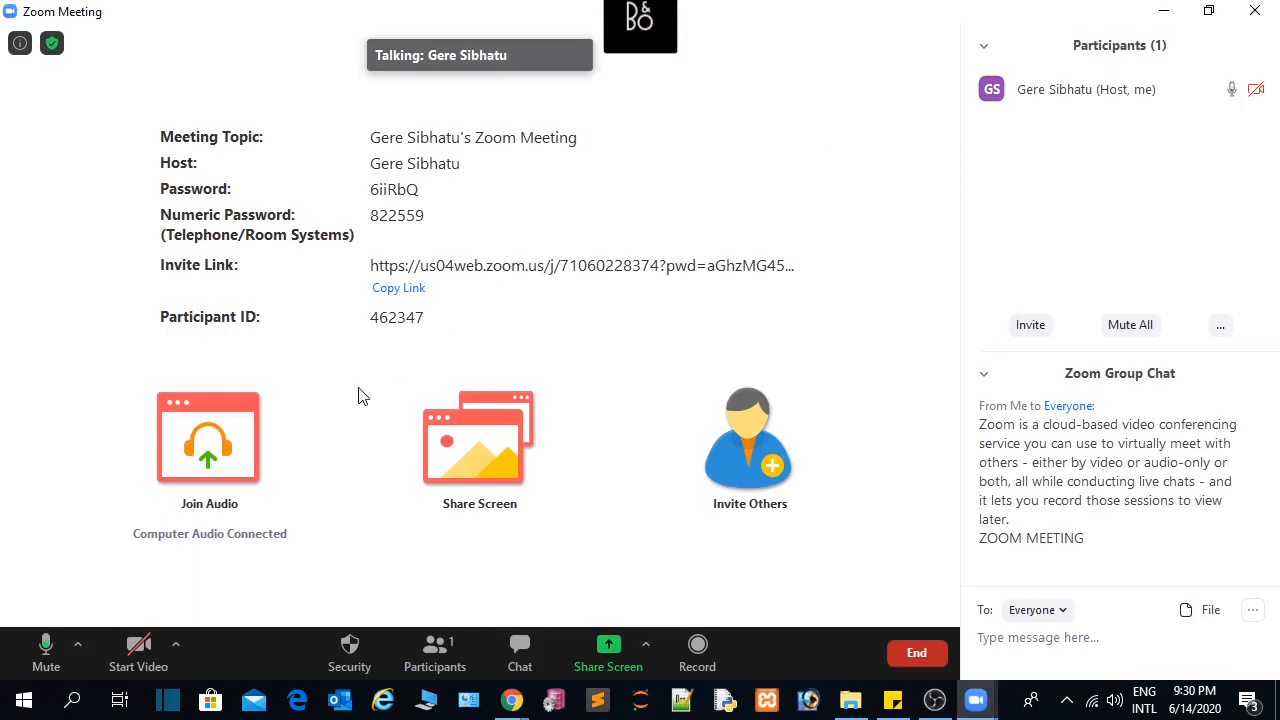
# - Record the meeting on this computer, pausing and resuming the recording once before stopping it
pyautogui.click(697, 653)
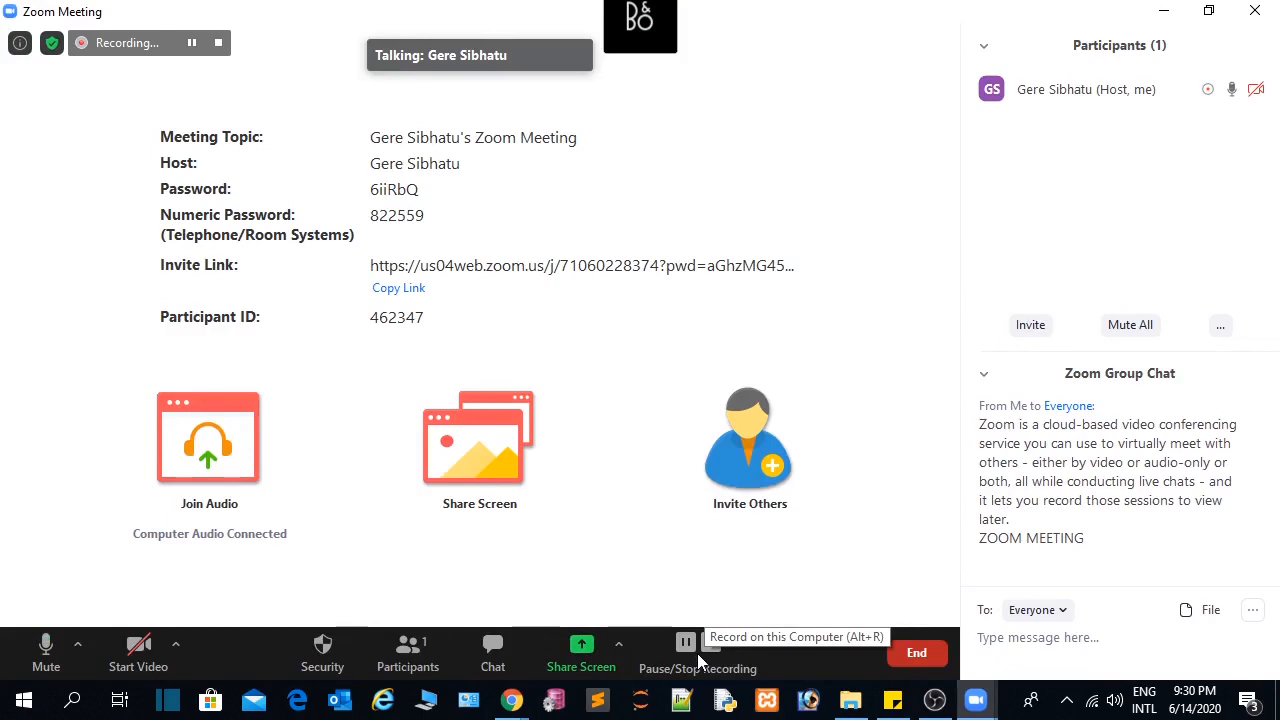
pyautogui.click(687, 646)
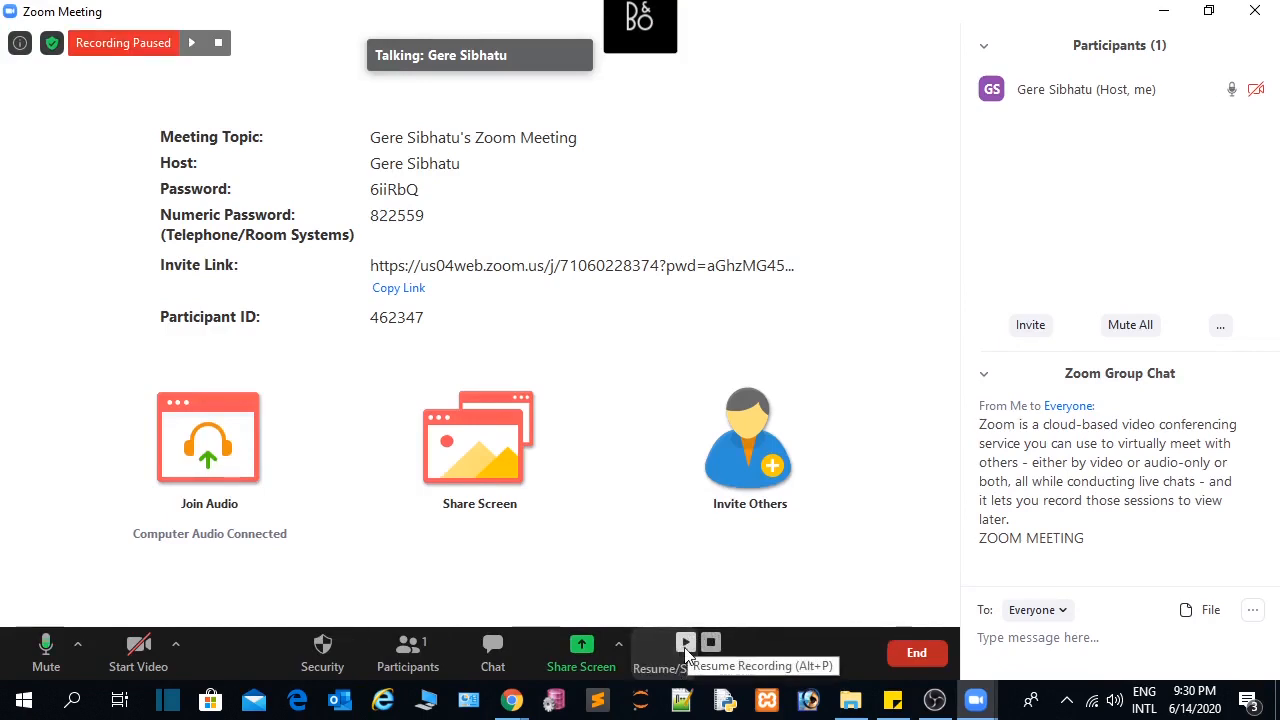
pyautogui.click(686, 650)
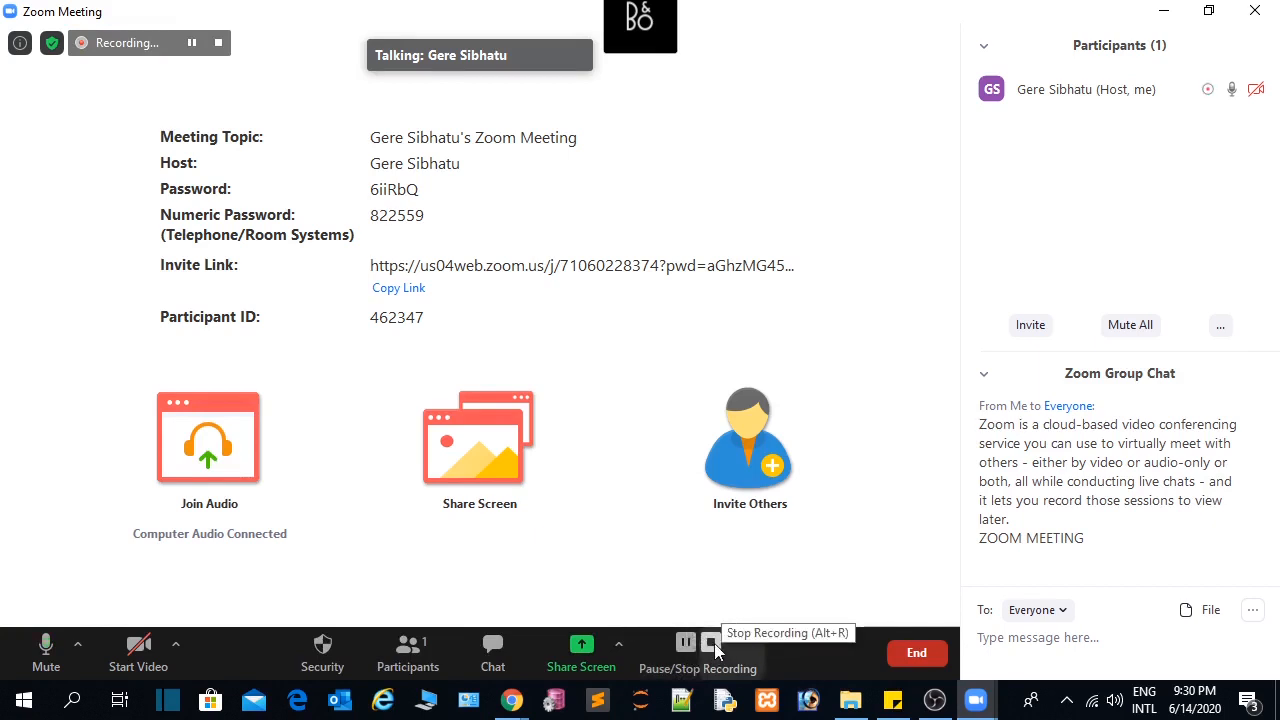
pyautogui.click(712, 643)
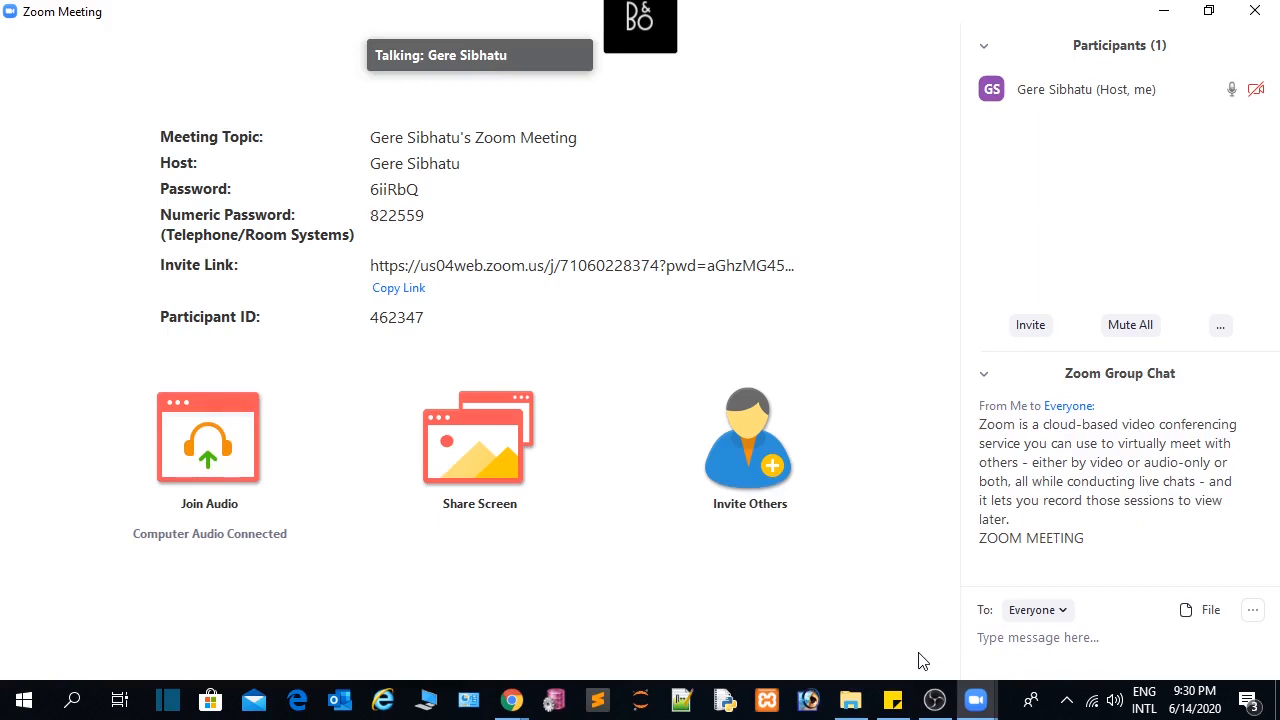
# - Start the camera video in the meeting and stop it again
pyautogui.moveTo(669, 603)
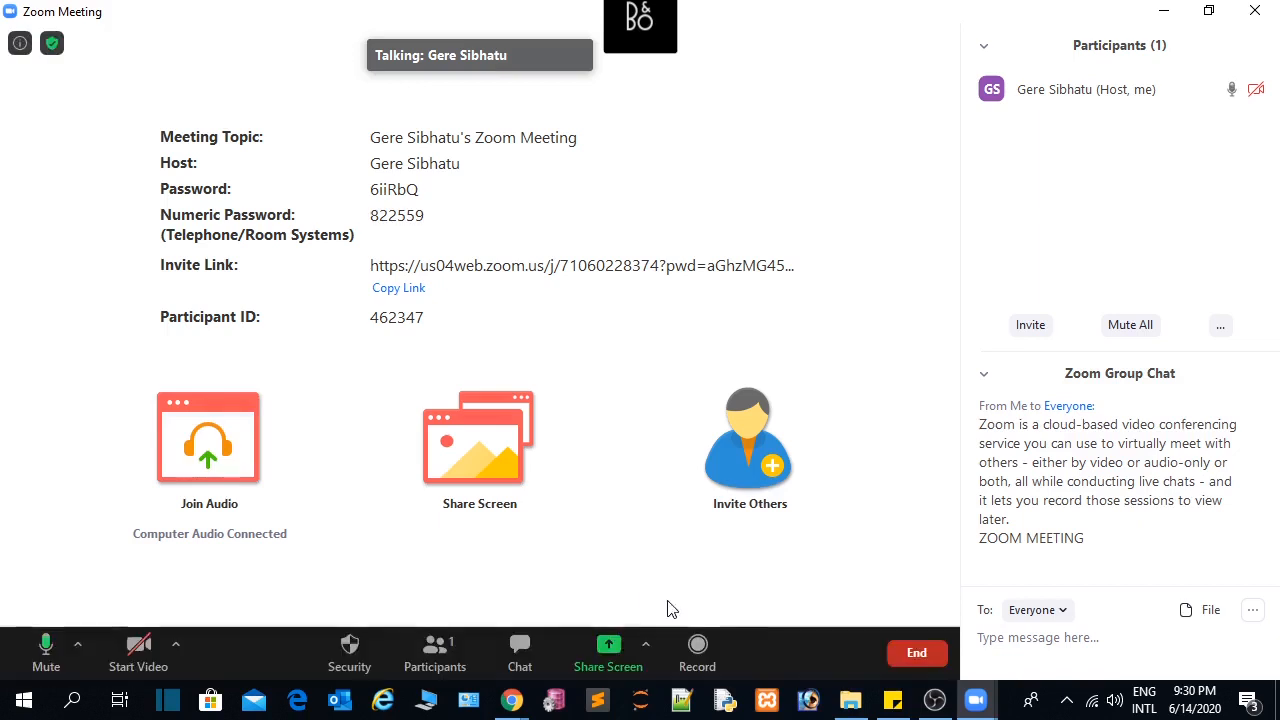
pyautogui.click(139, 655)
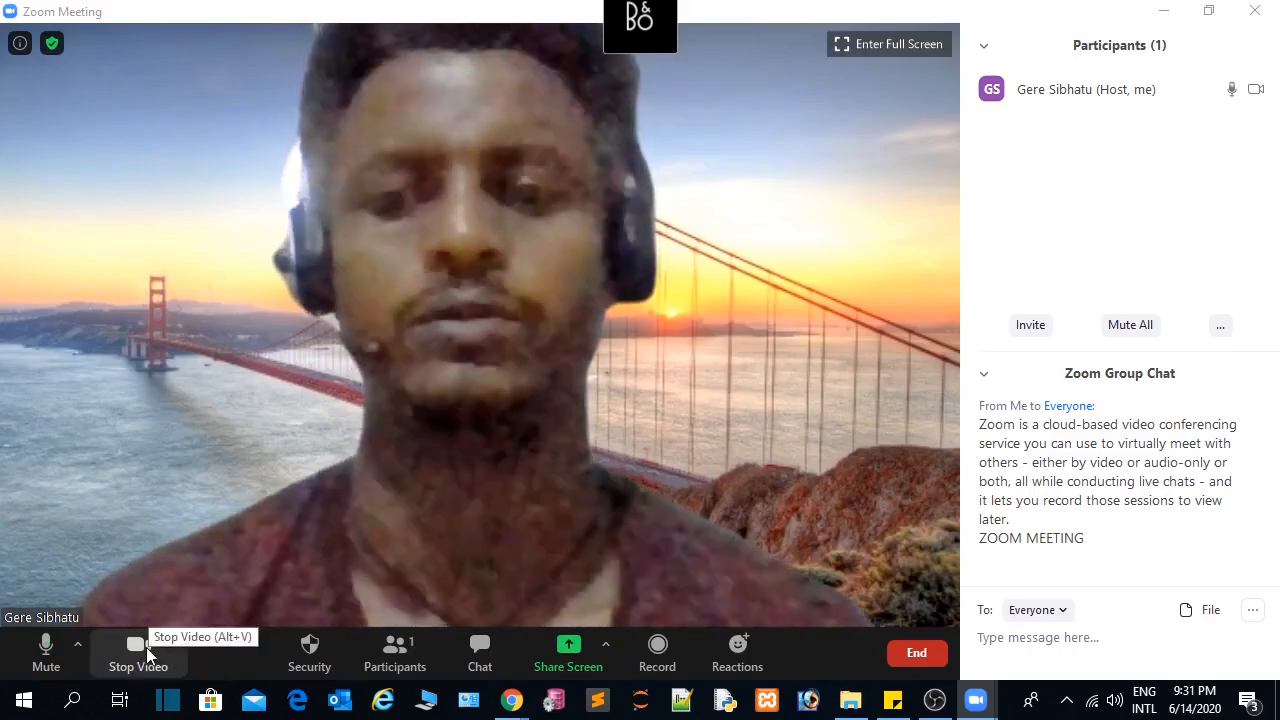
pyautogui.click(146, 647)
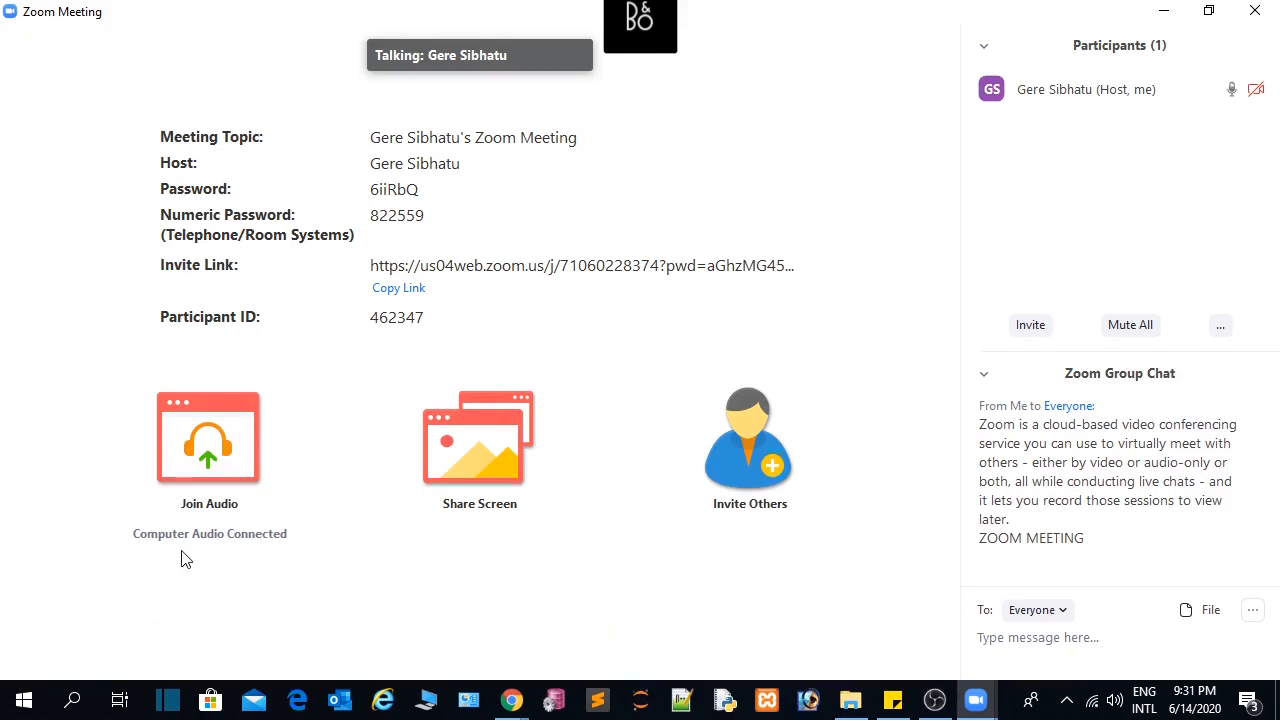
# - Try the None and Earth virtual backgrounds, set the beach with the palm tree as background, and close the settings
pyautogui.click(177, 646)
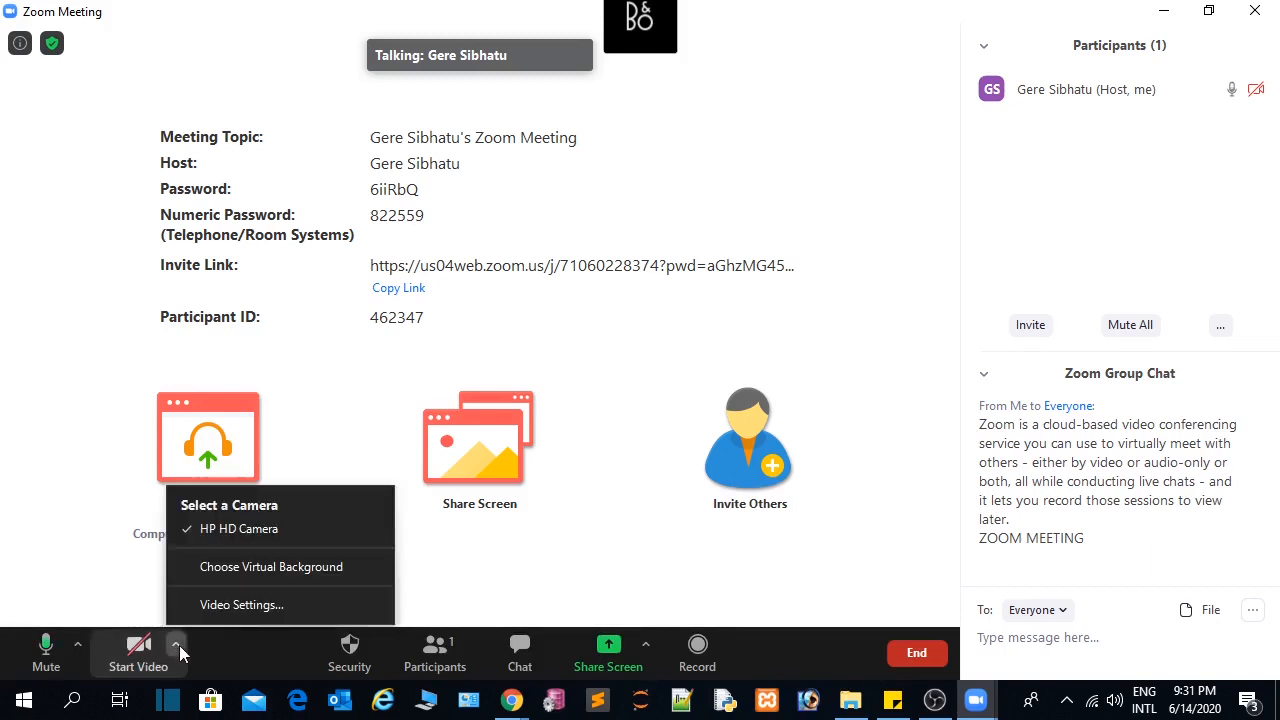
pyautogui.click(270, 567)
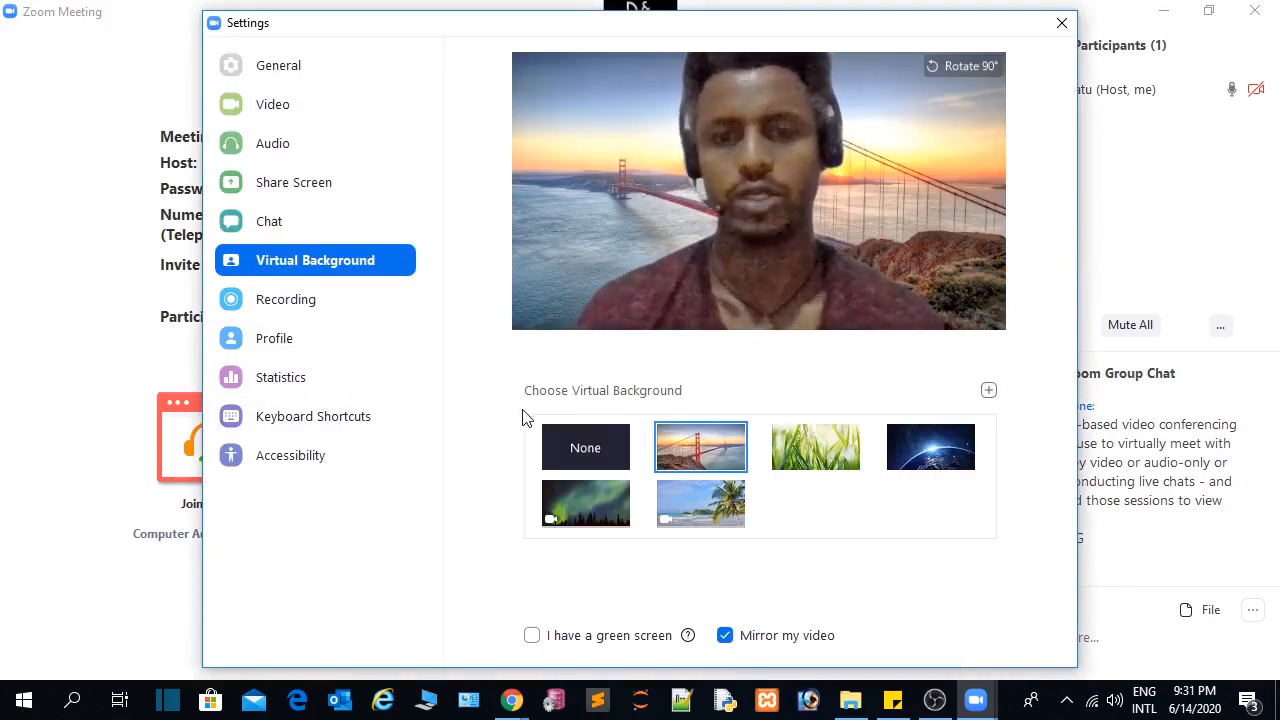
pyautogui.click(586, 450)
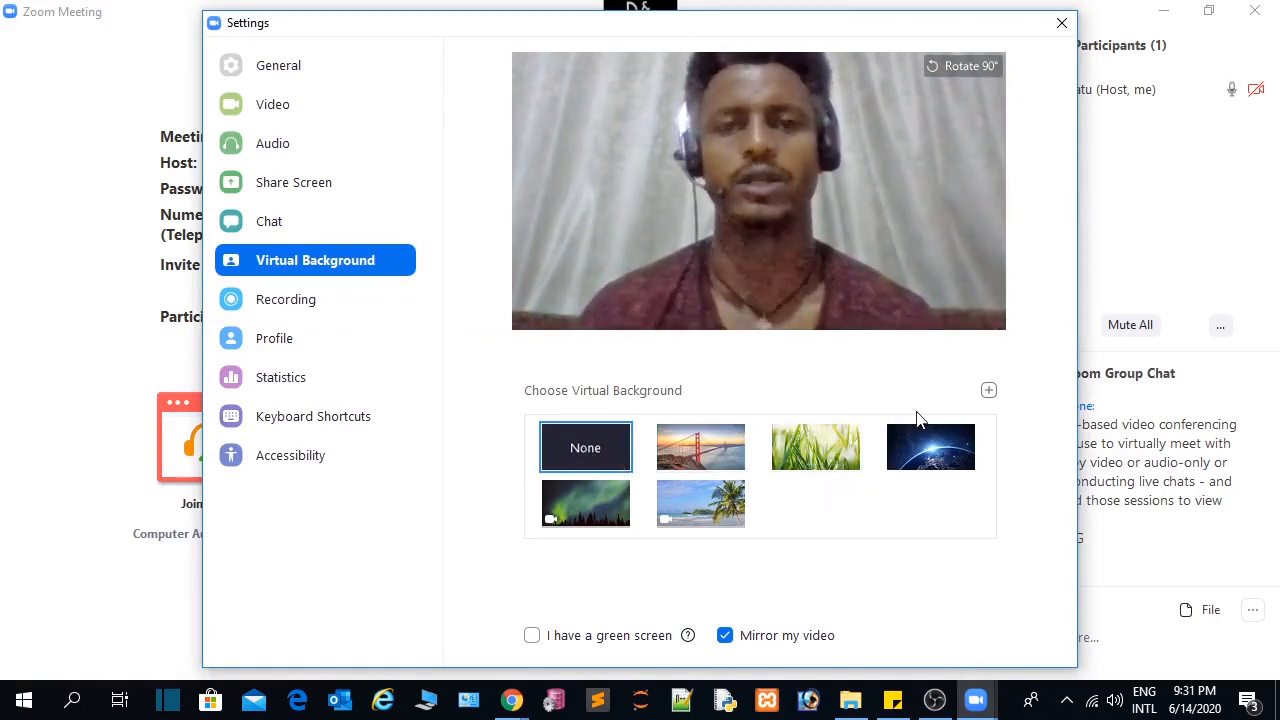
pyautogui.click(921, 454)
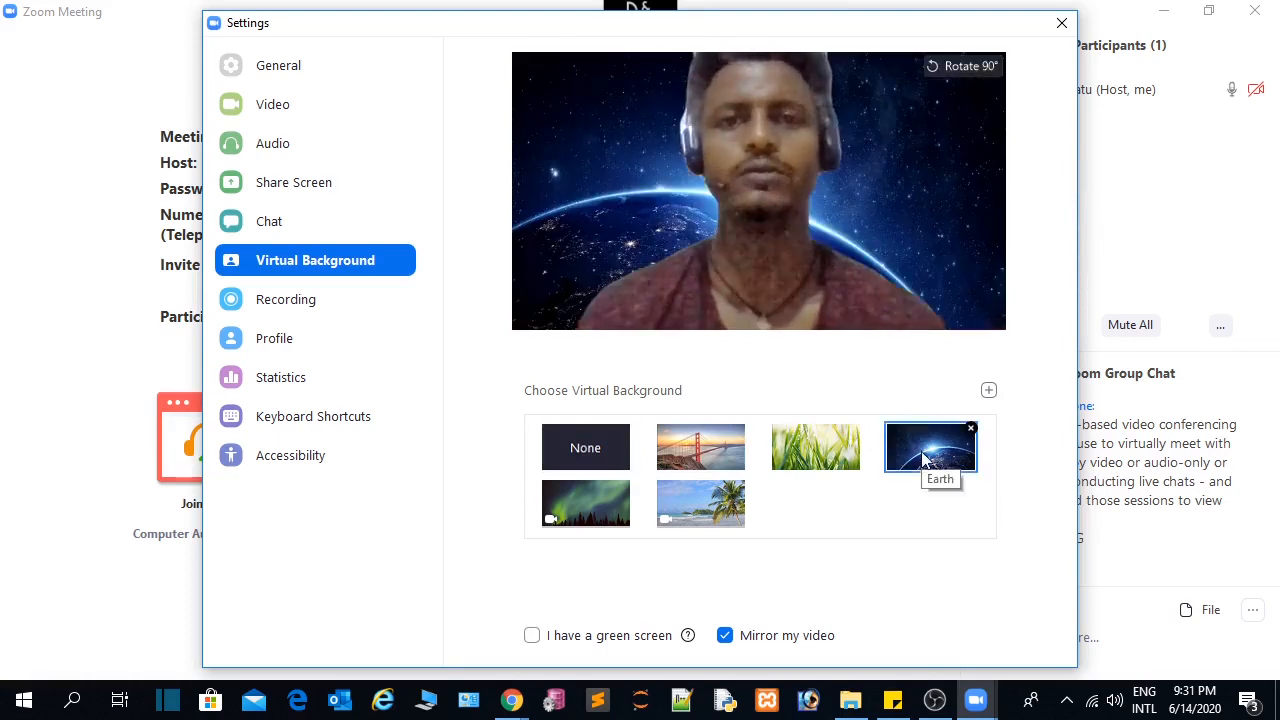
pyautogui.click(700, 503)
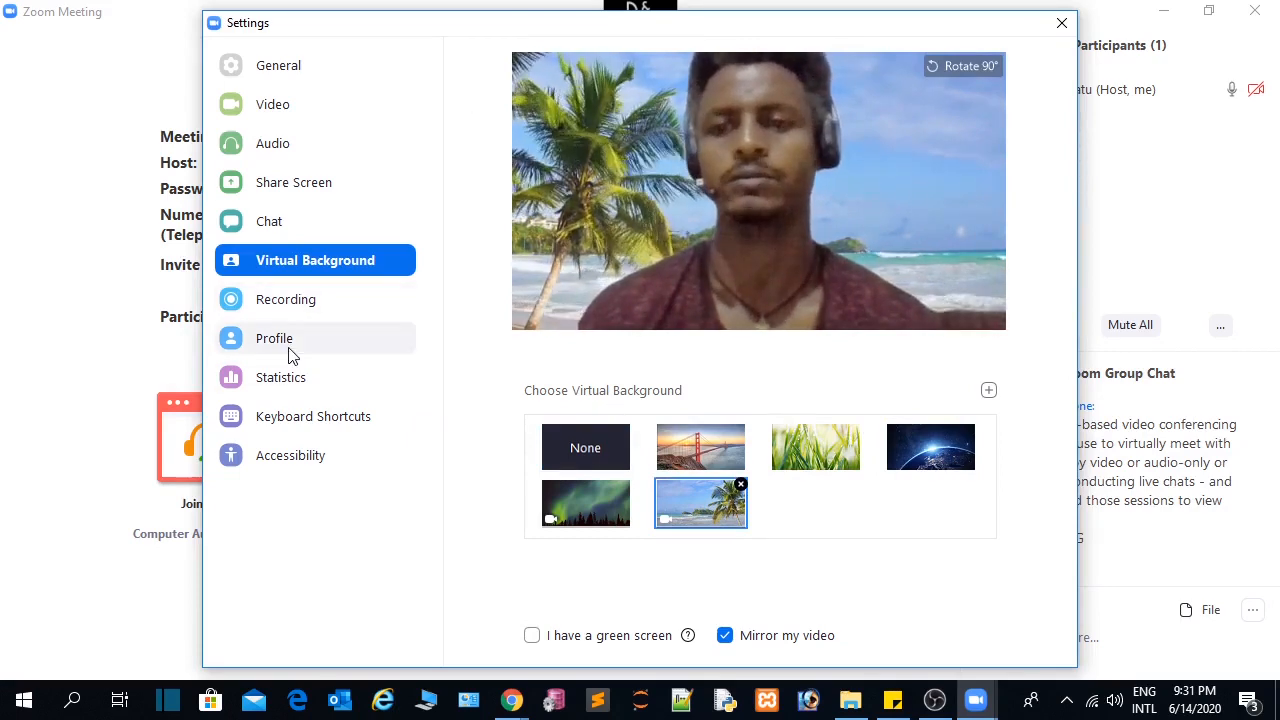
pyautogui.click(1063, 23)
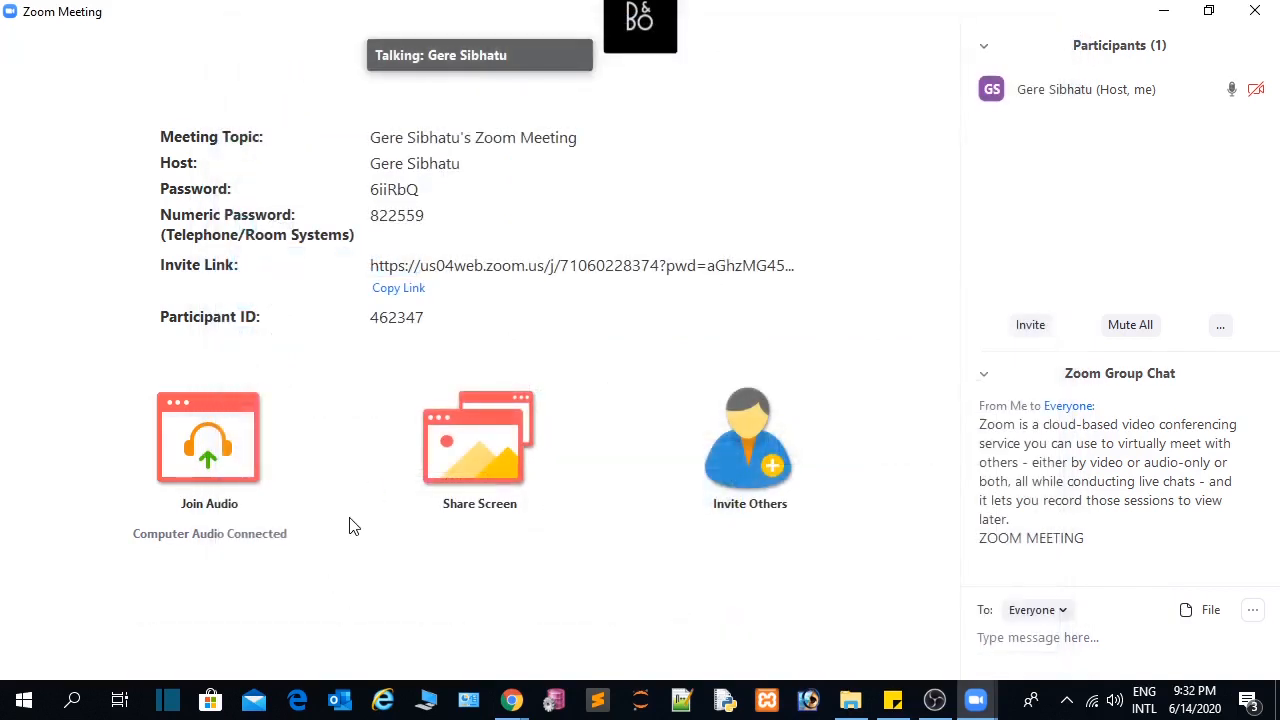